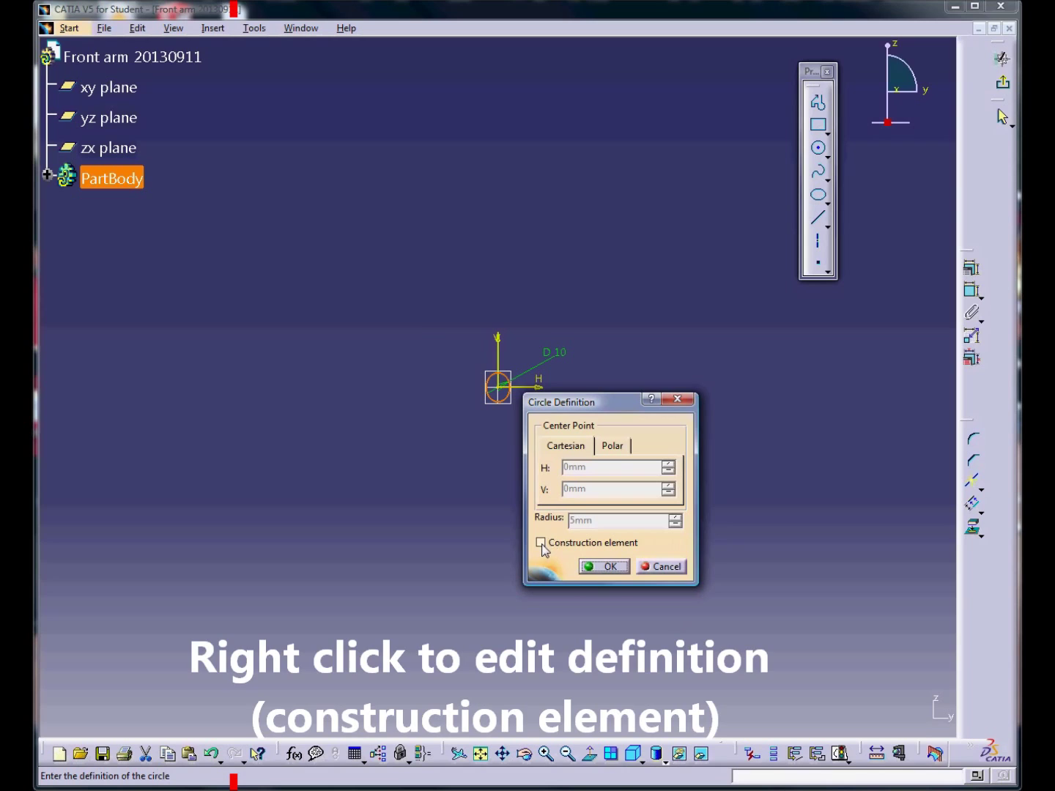
Turn the 10 mm circle at the origin into a construction element
left_click(604, 566)
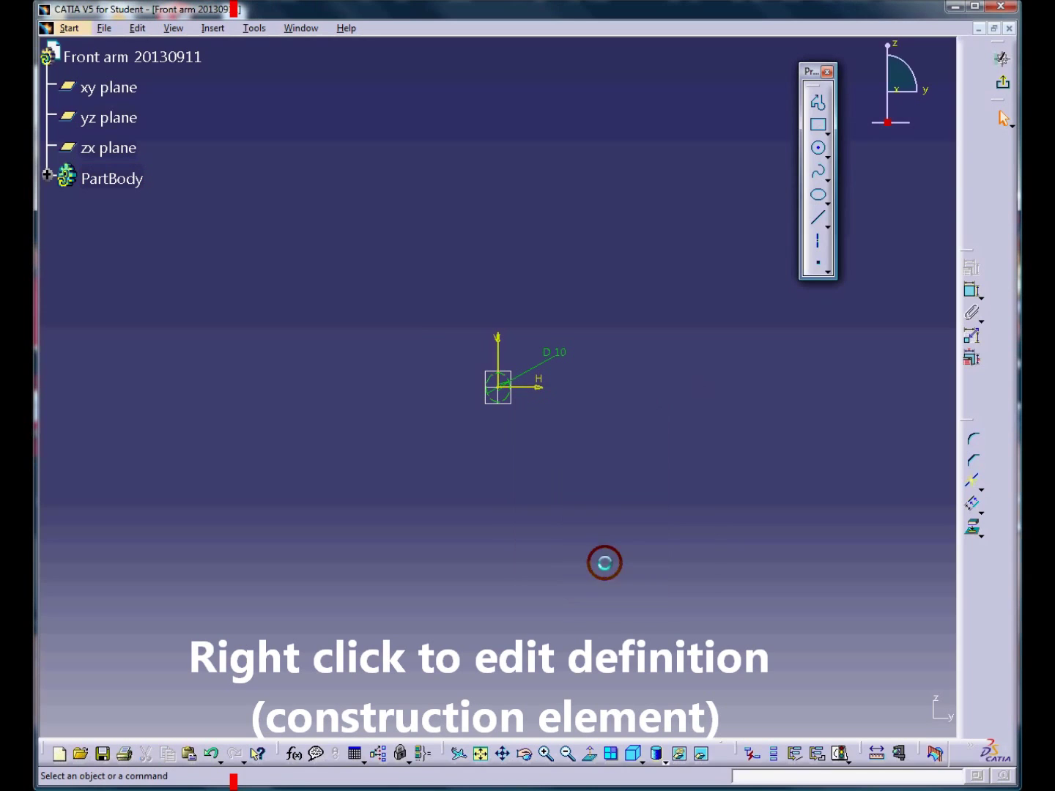
Draw a circle about 9.7 mm in diameter, centred on the horizontal axis about 44 mm to the left of the origin
left_click(174, 29)
left_click(222, 274)
left_click_drag(286, 258, 569, 469)
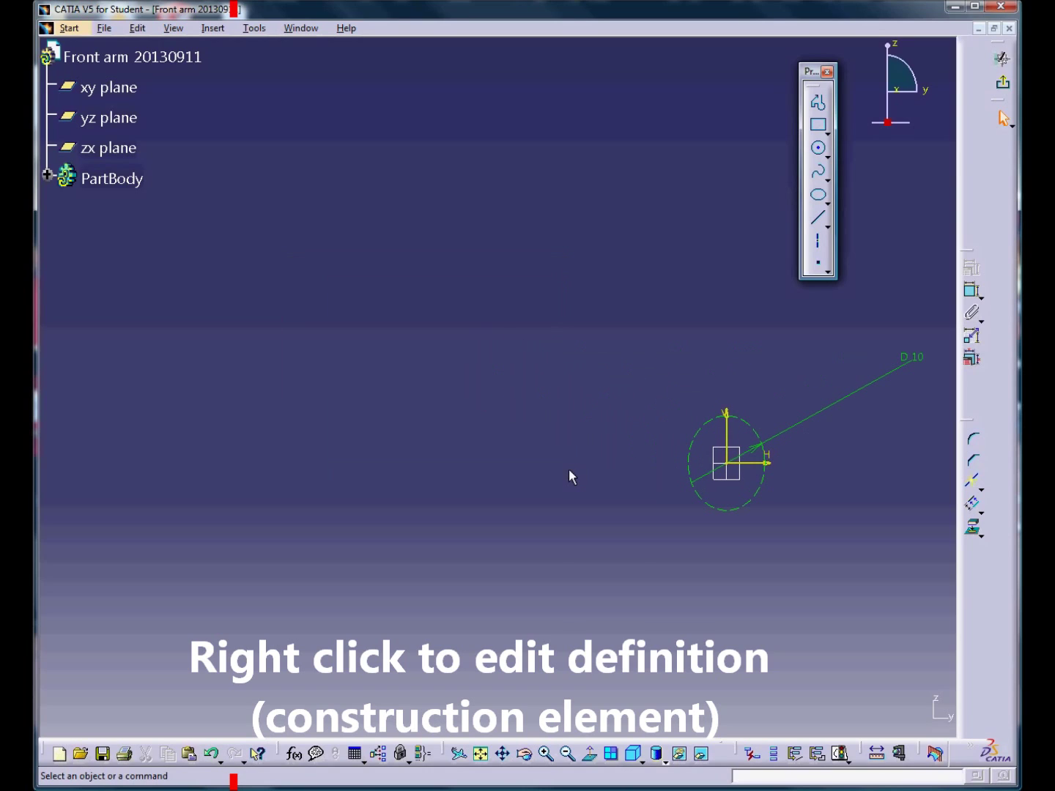
left_click(819, 149)
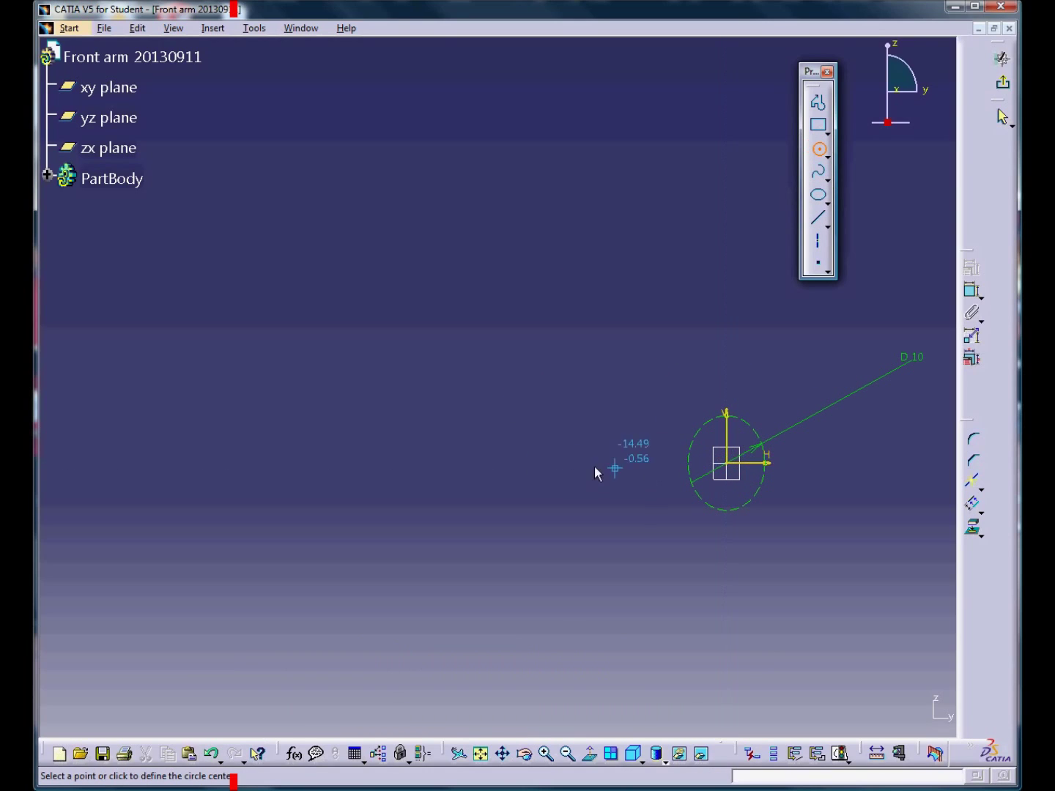
left_click(387, 461)
left_click(401, 419)
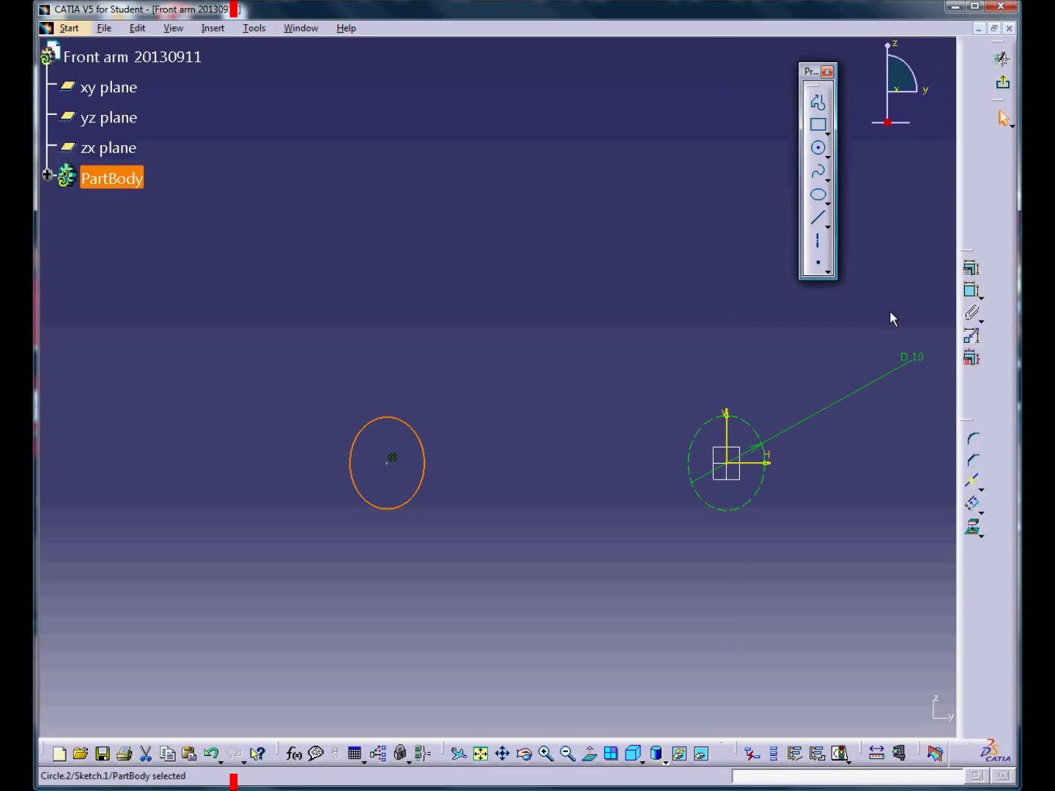
Add a diameter dimension to the new left circle and set it to 17 mm
left_click(972, 267)
left_click(530, 420)
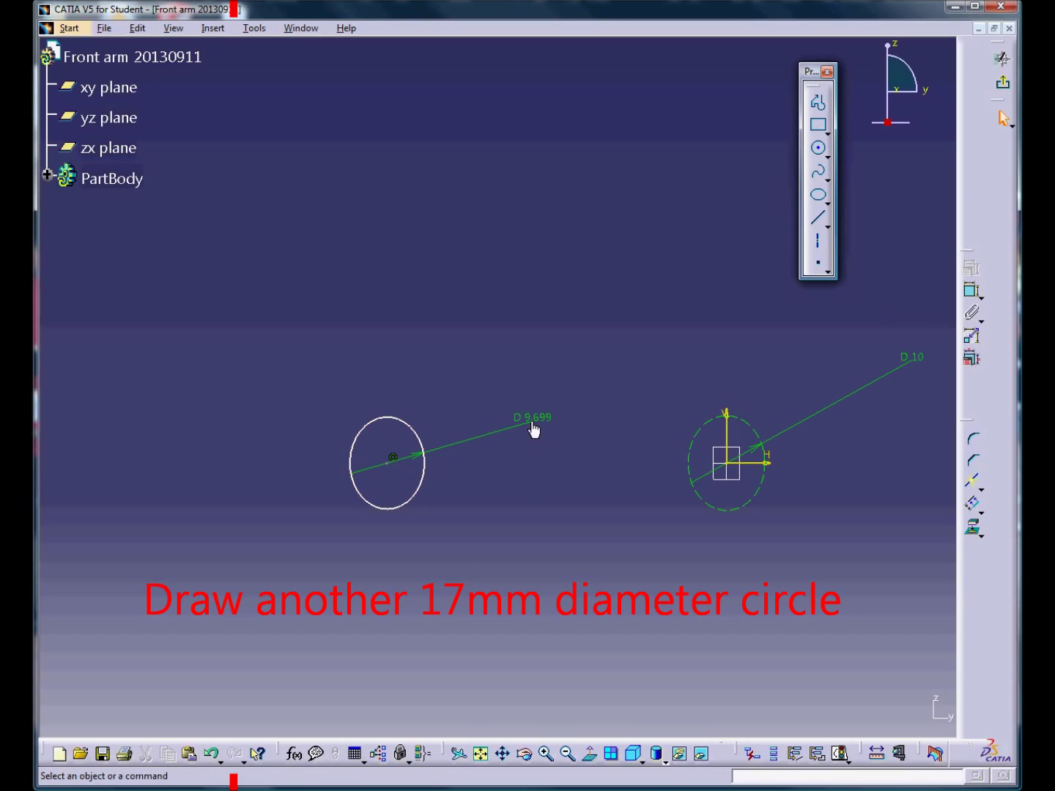
right_click(534, 431)
mouse_move(603, 638)
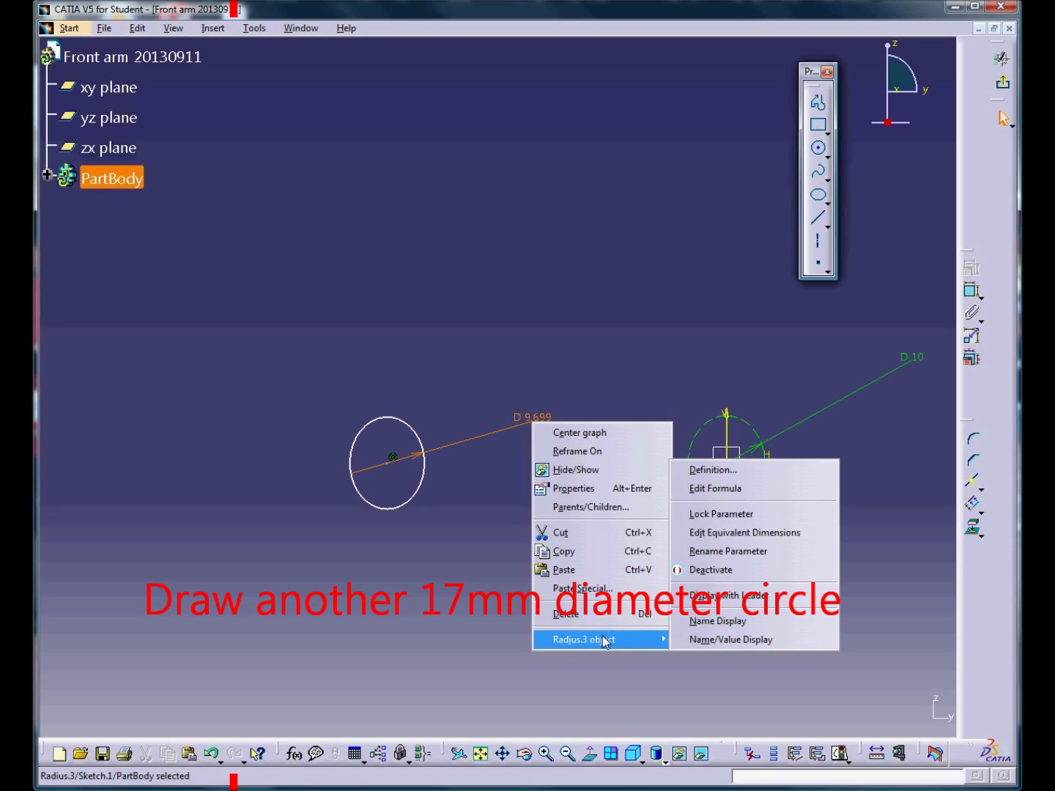
left_click(735, 472)
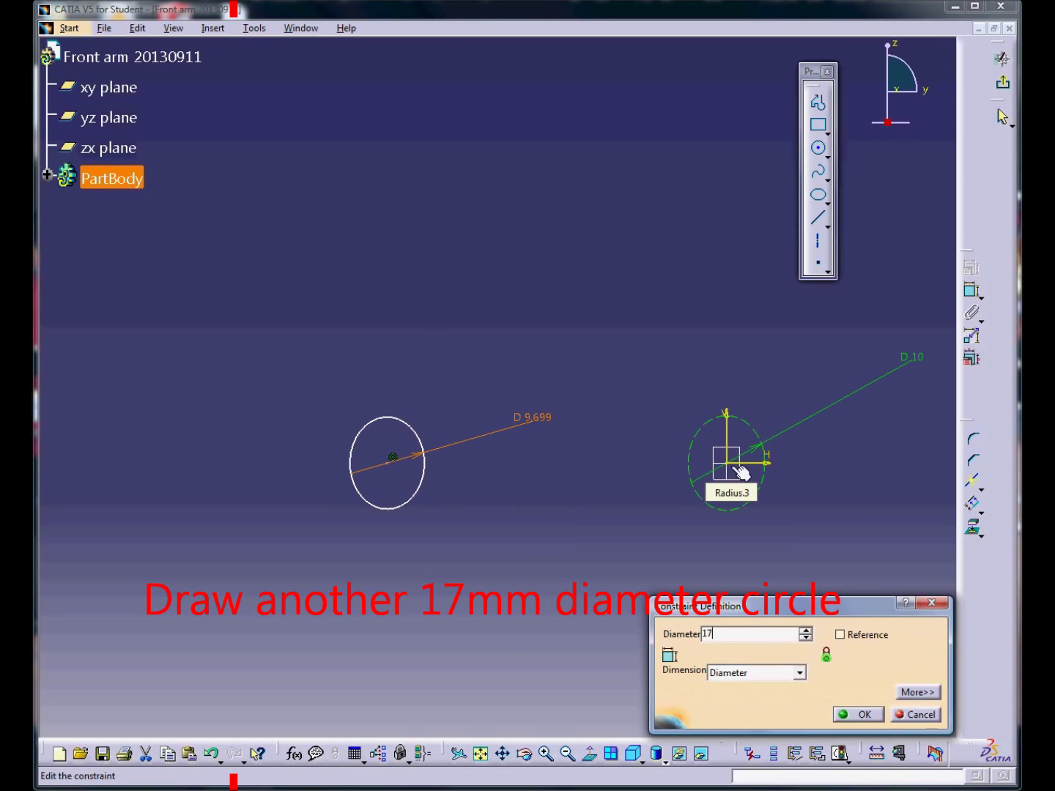
key("Return")
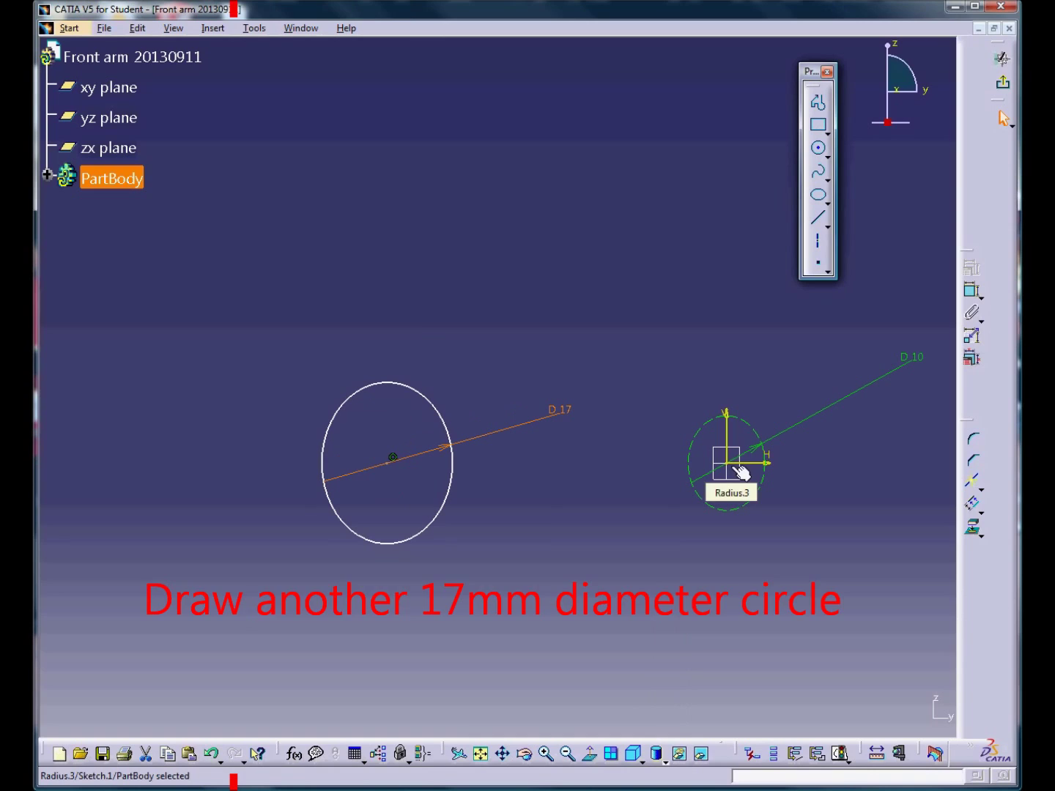
Dimension the distance from the left circle's centre to the origin and set it to 84 mm
left_click(972, 290)
left_click(387, 464)
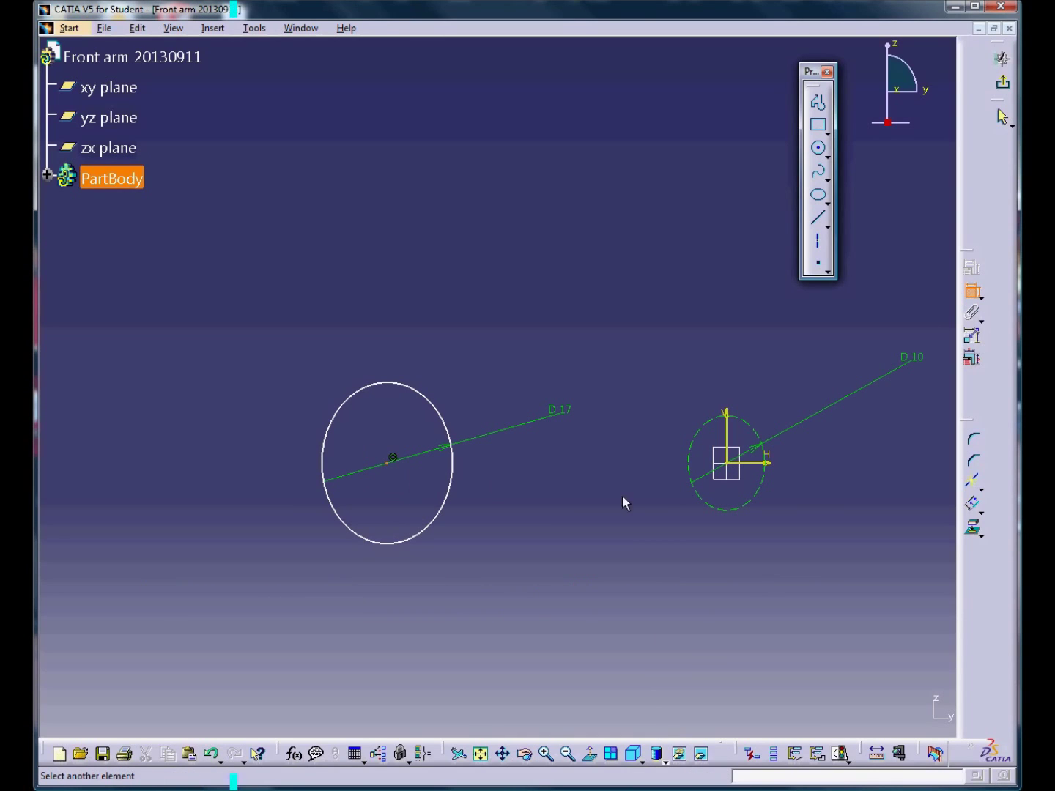
left_click(731, 469)
left_click(591, 351)
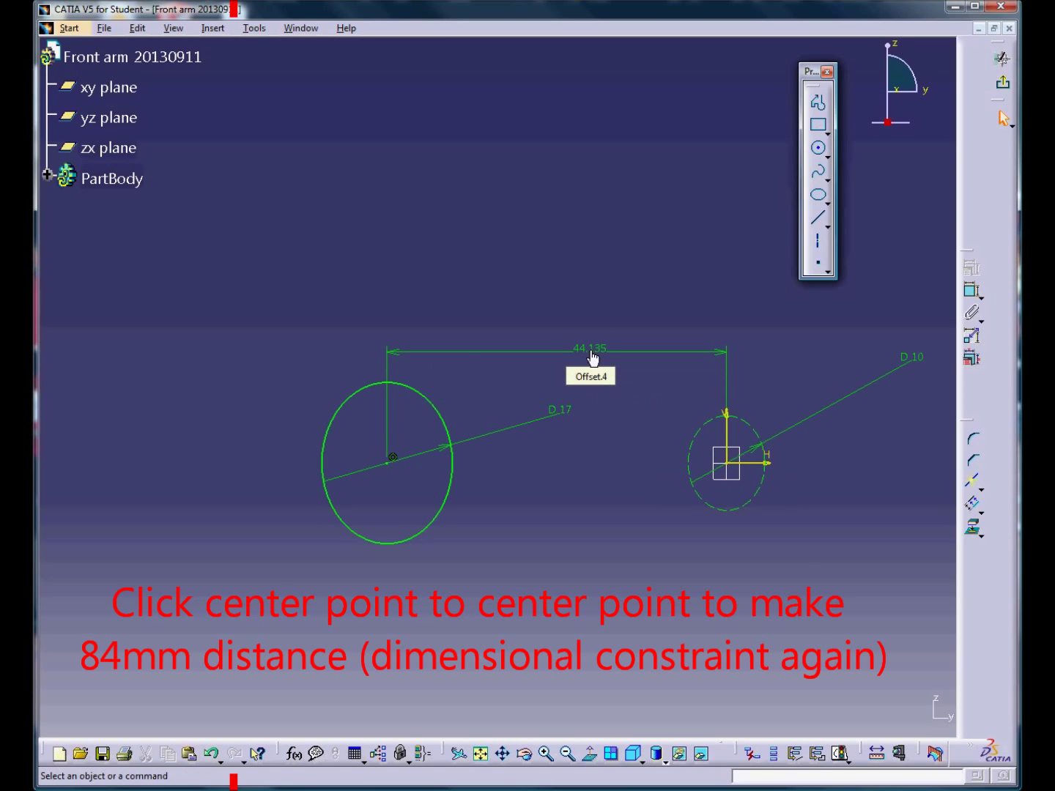
right_click(593, 358)
mouse_move(663, 569)
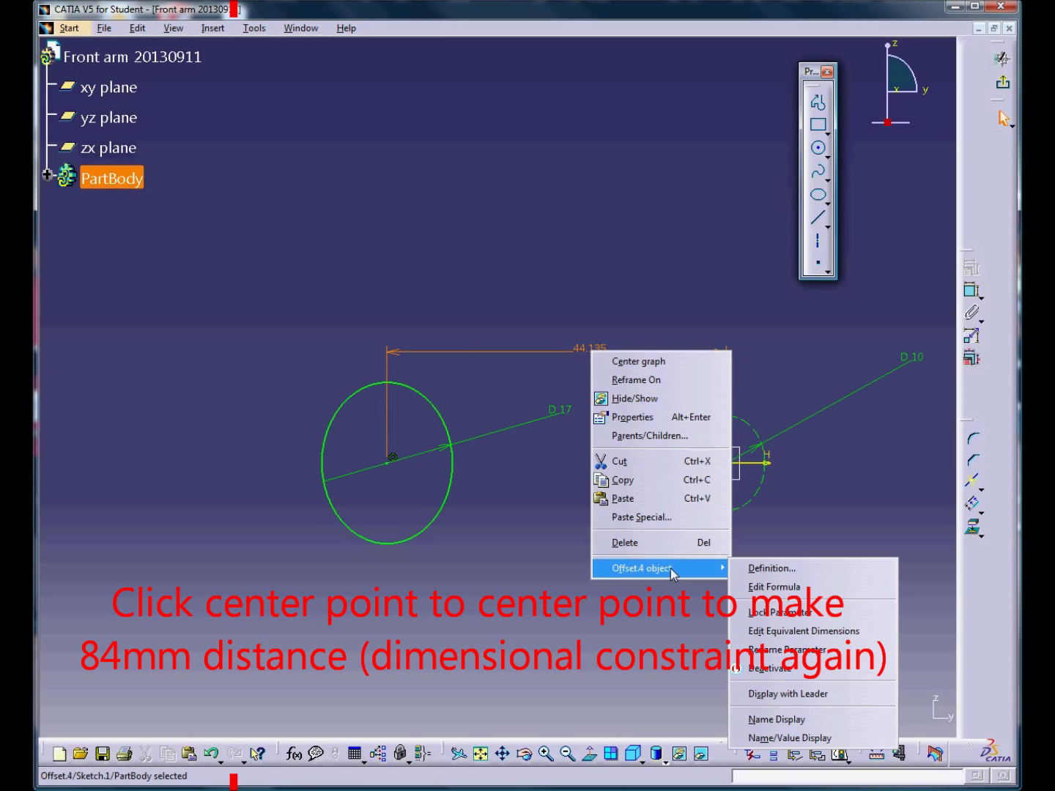
left_click(766, 569)
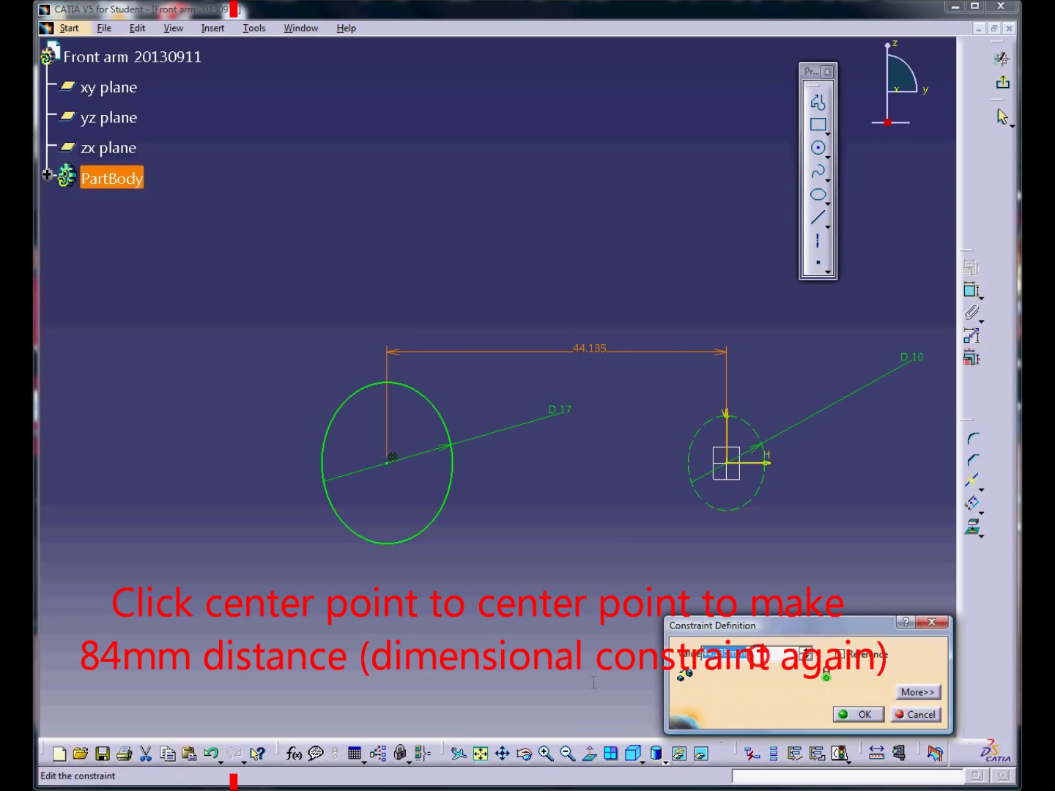
type("84")
key("Return")
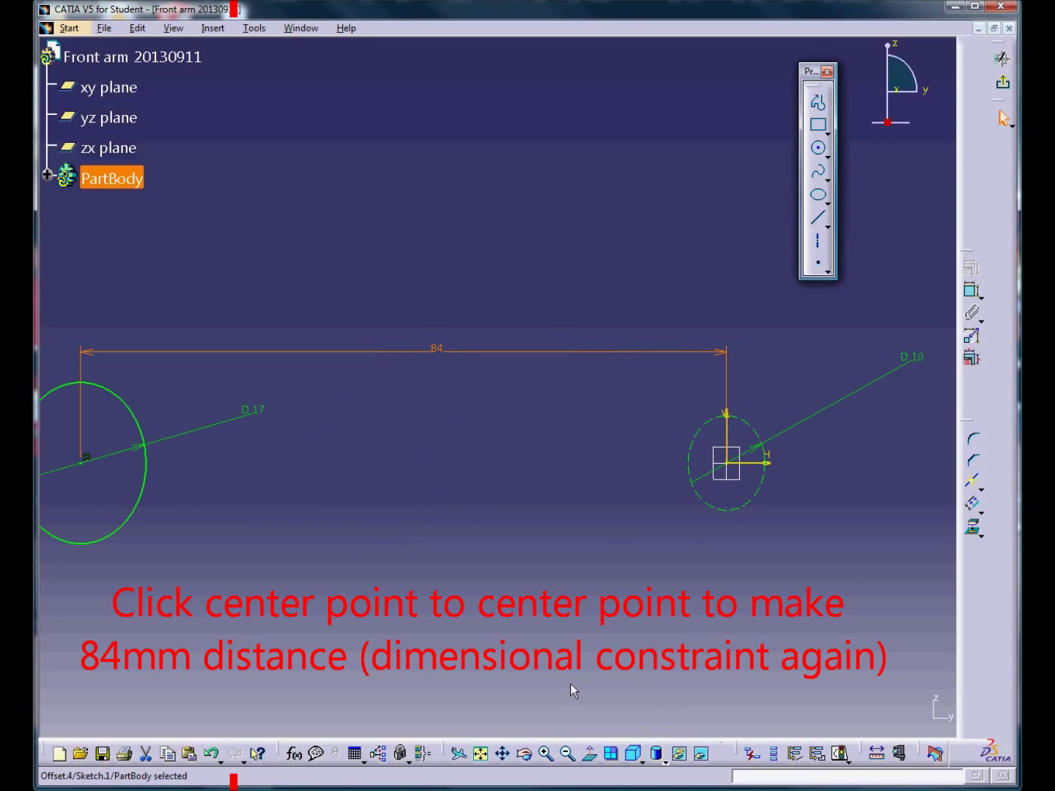
Switch to Adobe Reader to examine the sketch dimensions in From 2D Sketching to 3D Modeling.pdf, and return to CATIA
left_click(568, 754)
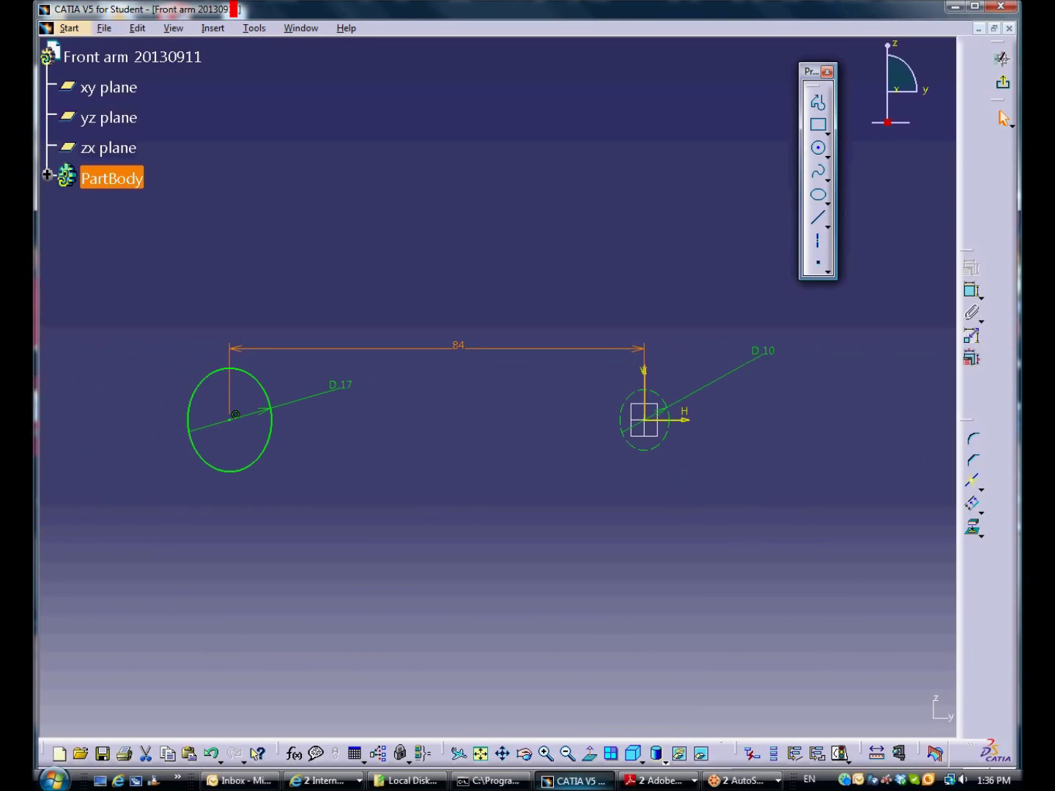
mouse_move(576, 782)
left_click(657, 781)
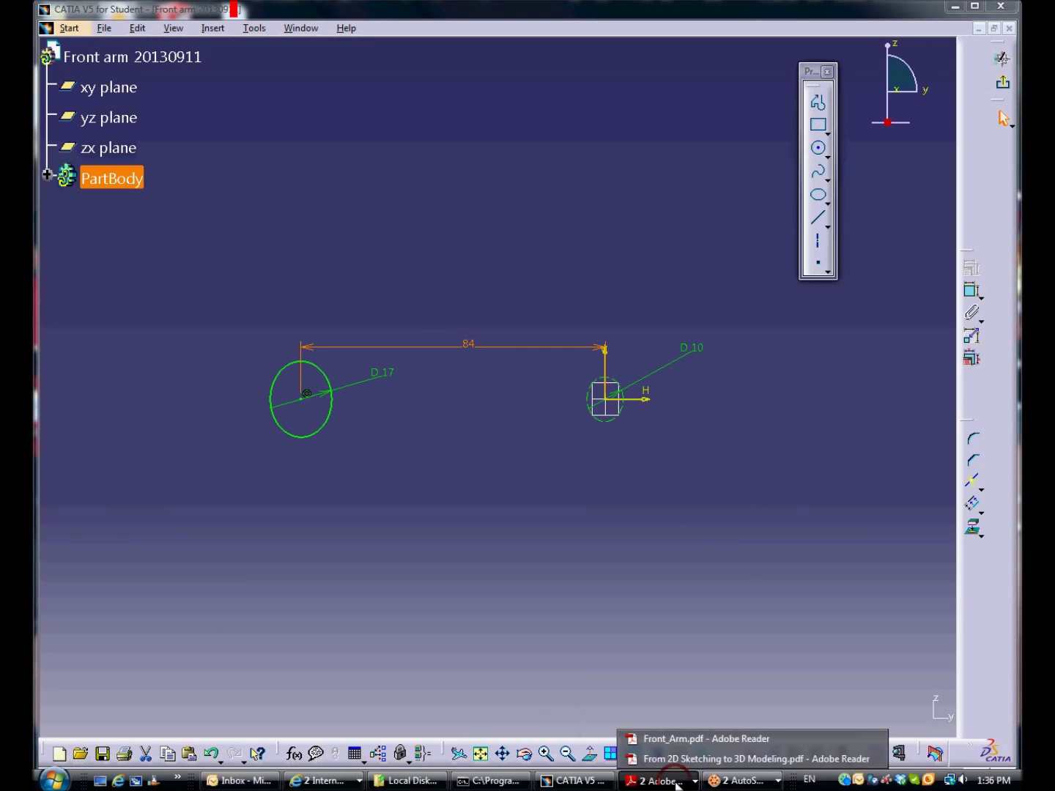
left_click(681, 758)
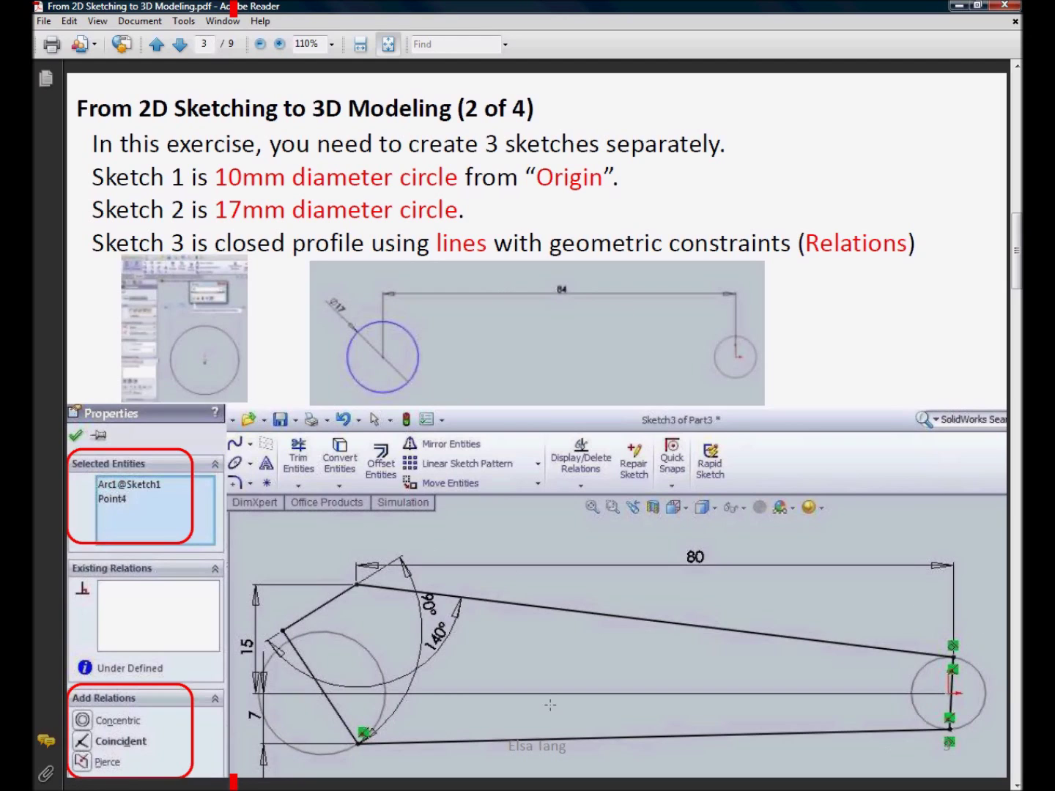
left_click(575, 781)
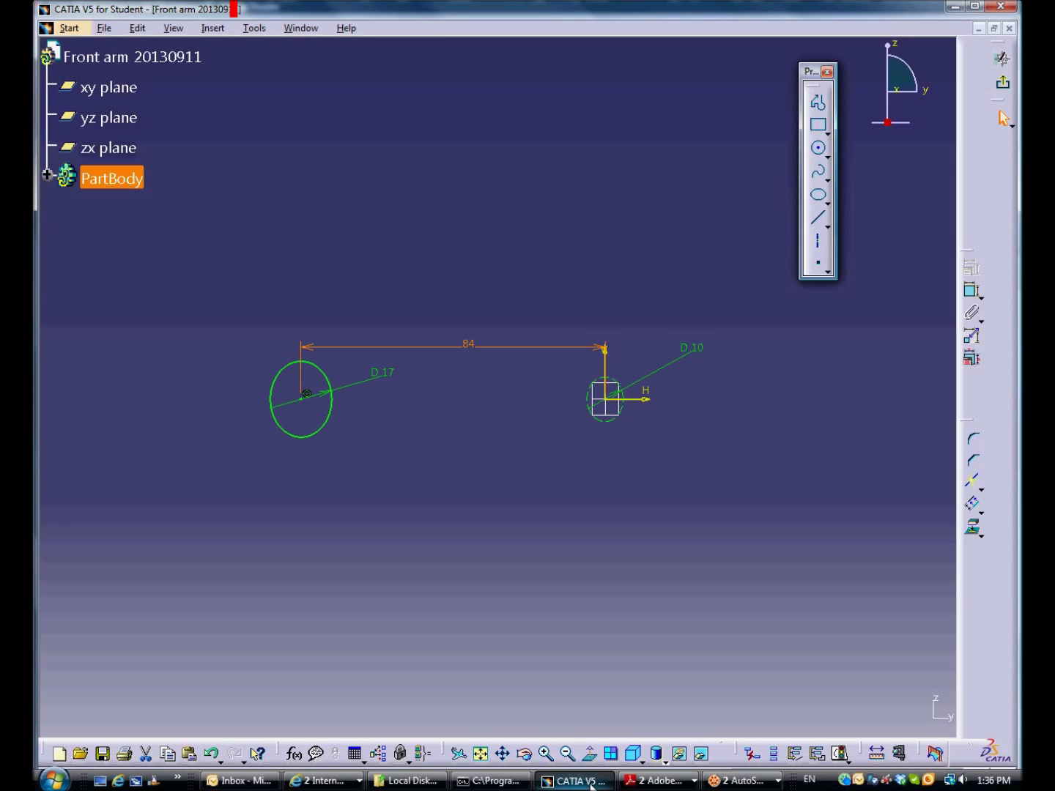
Turn the 17 mm circle into a construction element
right_click(326, 425)
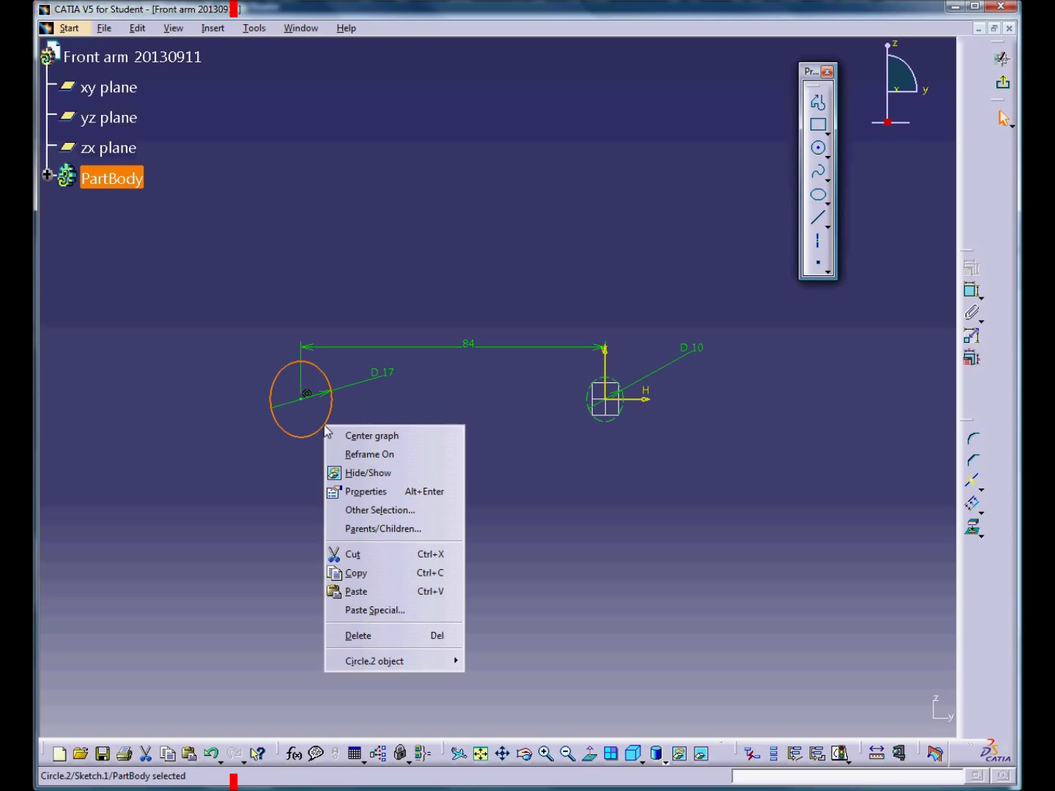
mouse_move(381, 663)
left_click(484, 664)
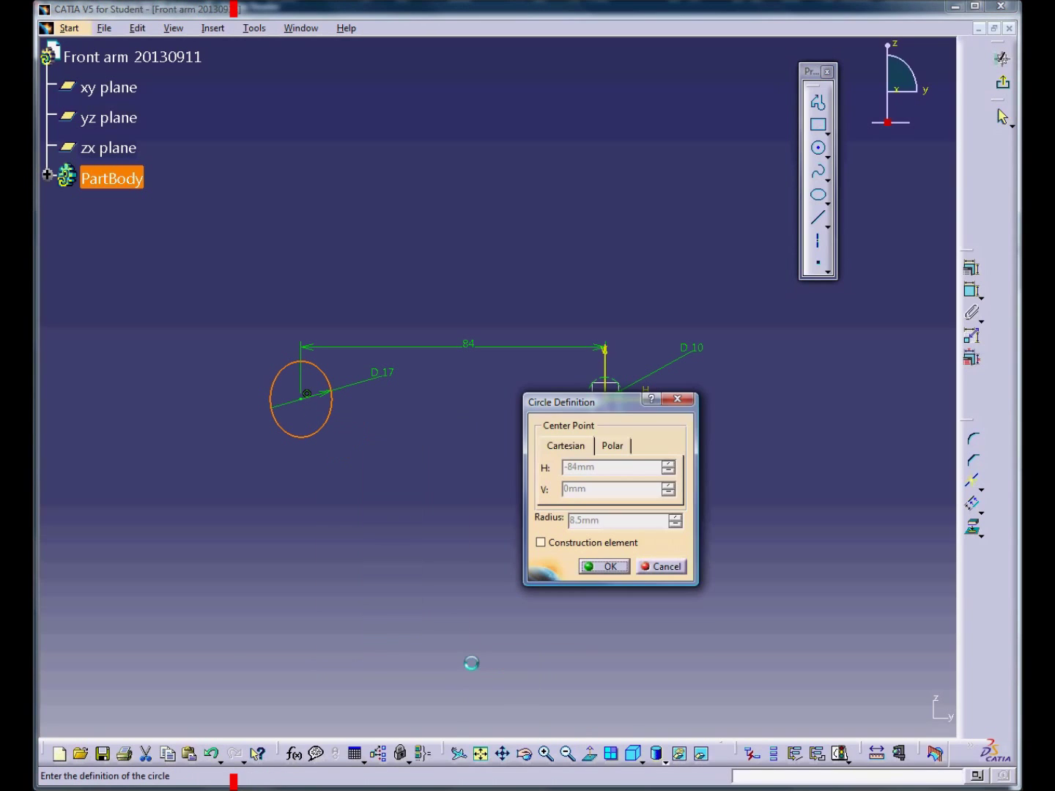
left_click(541, 542)
left_click(605, 567)
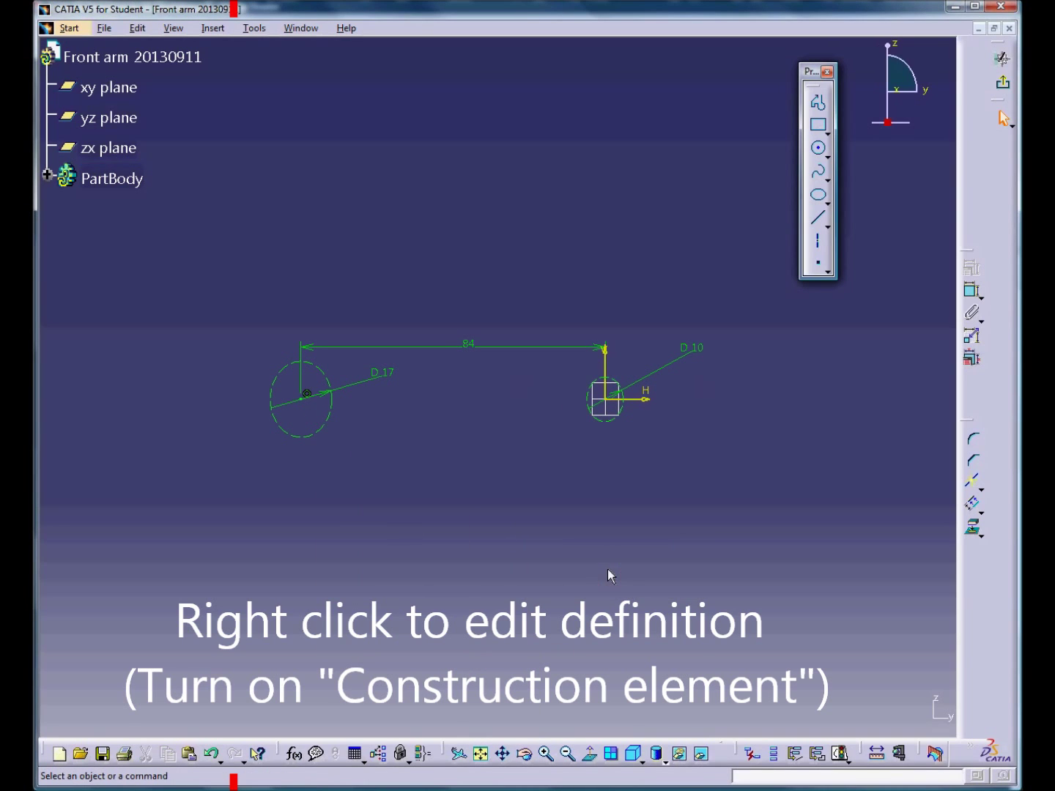
Sketch a closed five-sided profile spanning both circles, with its top vertex about 64 mm to the left of the vertical axis
left_click(818, 103)
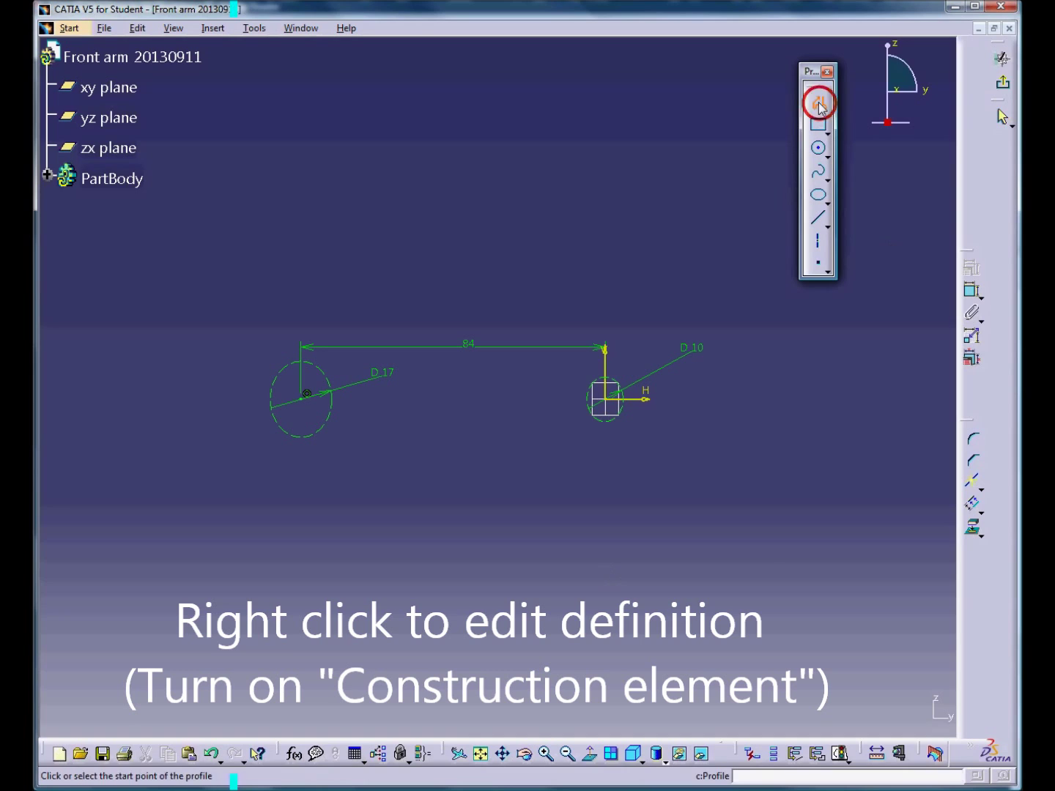
left_click(256, 359)
left_click(374, 265)
left_click(629, 353)
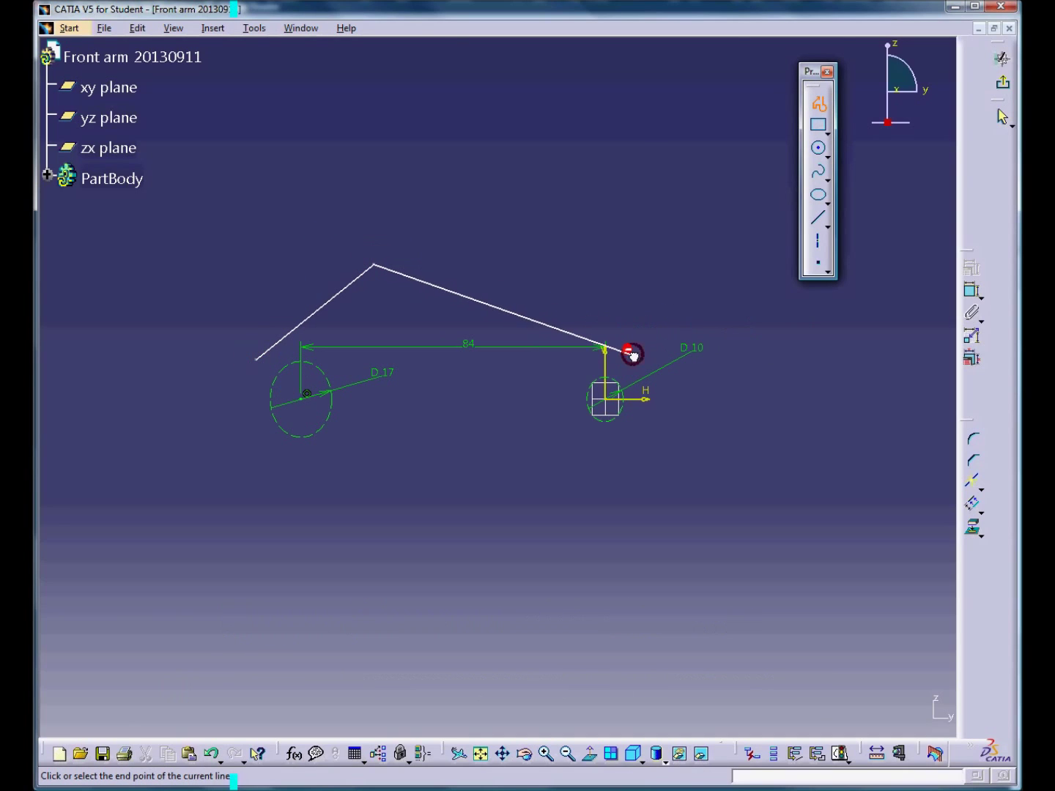
left_click(615, 482)
left_click(344, 469)
left_click(257, 360)
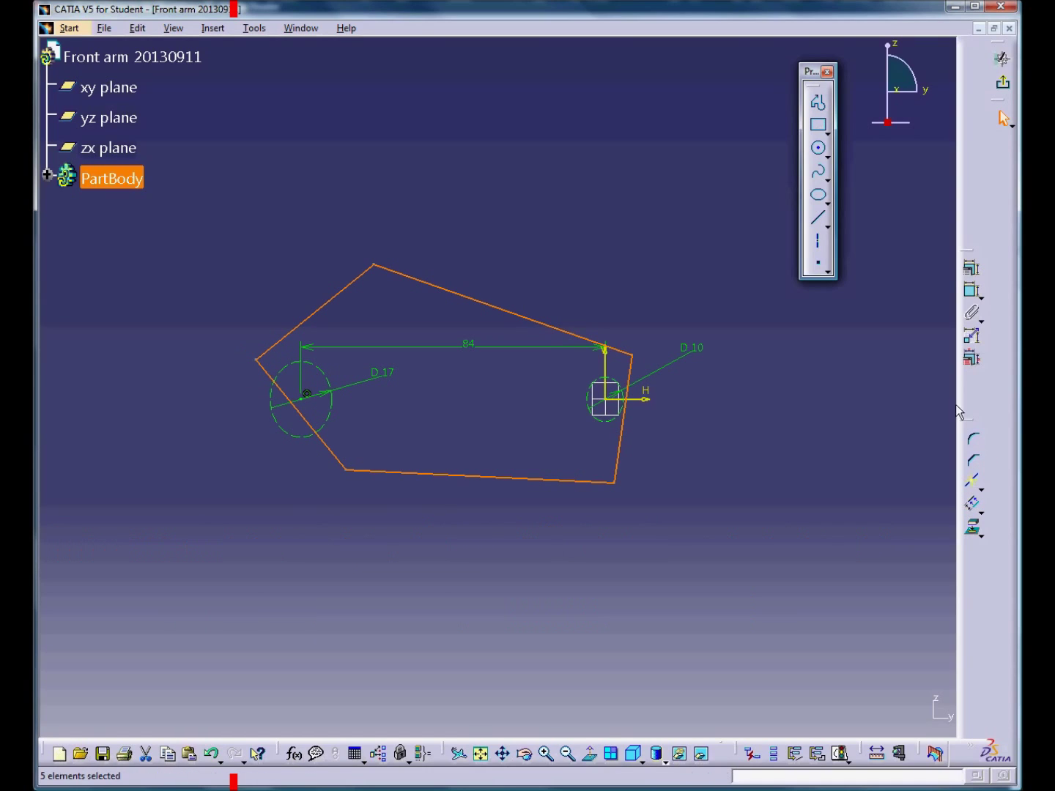
left_click(973, 293)
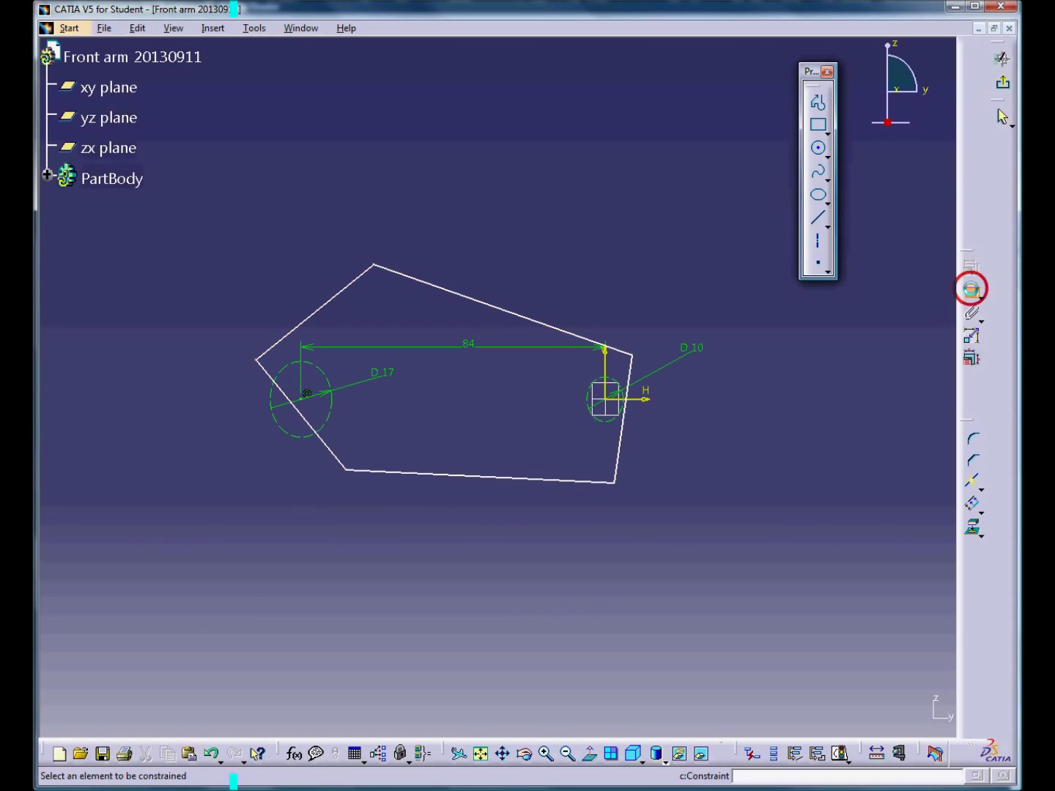
left_click(377, 265)
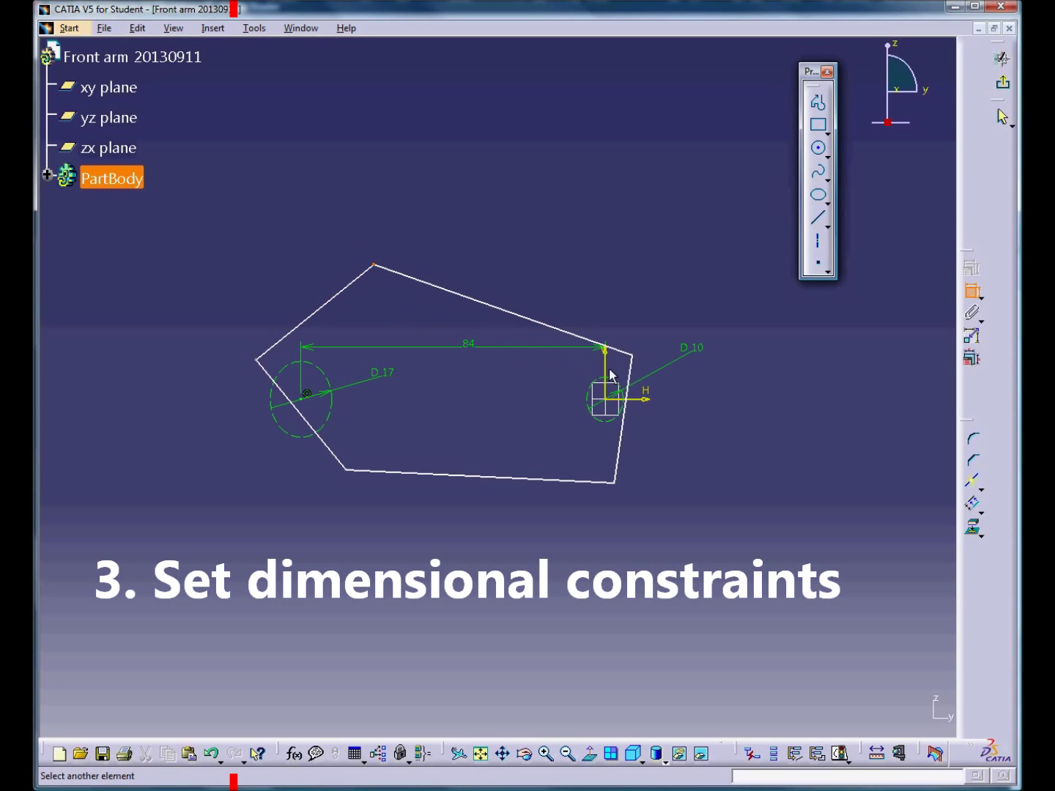
left_click(633, 354)
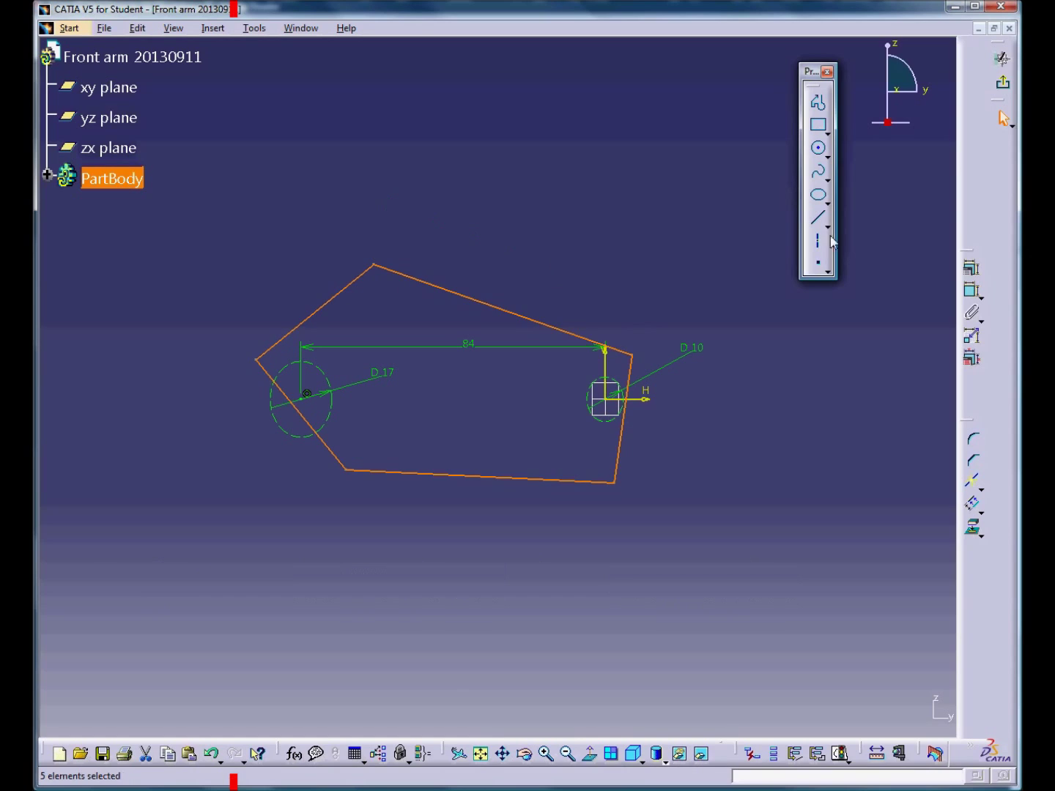
Dimension the horizontal distance from the profile's top vertex to the vertical axis and set it to 80 mm
left_click(969, 287)
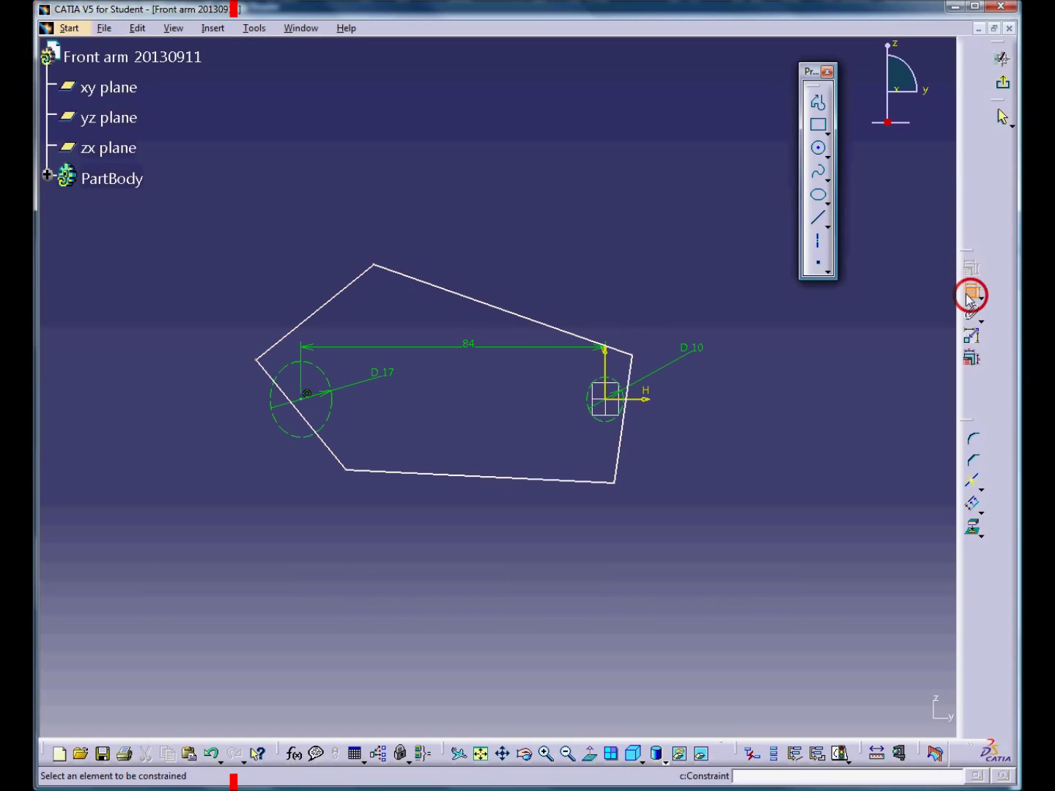
left_click(376, 267)
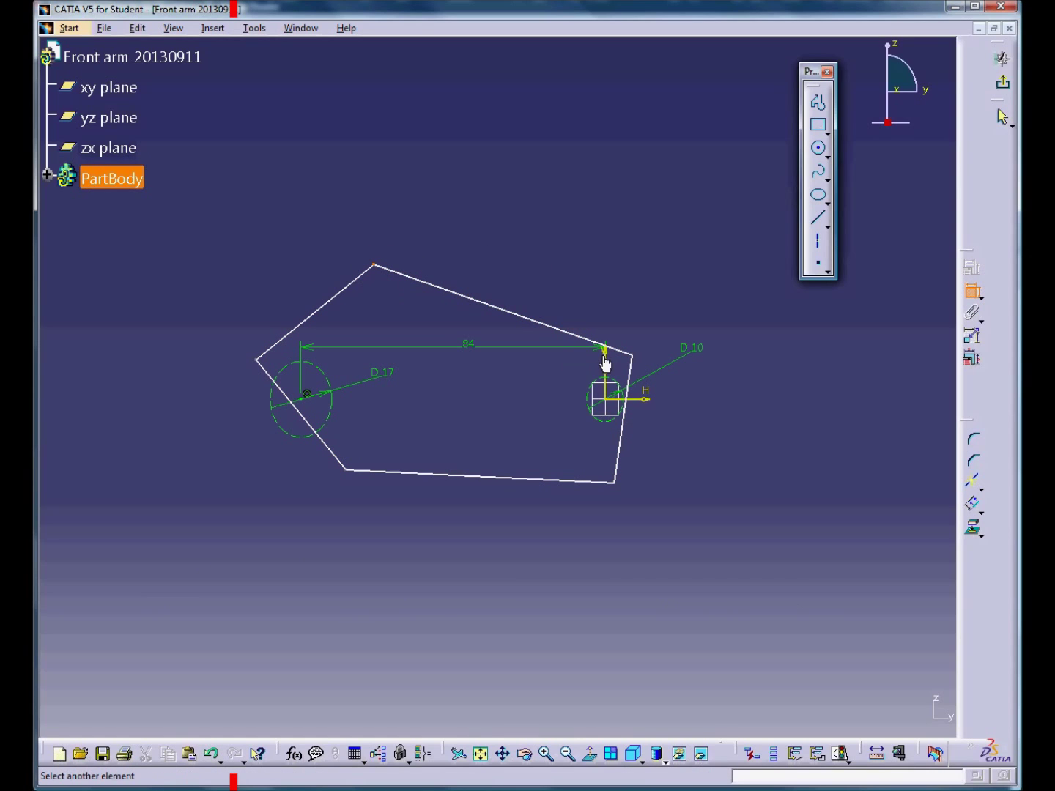
left_click(607, 360)
left_click(584, 276)
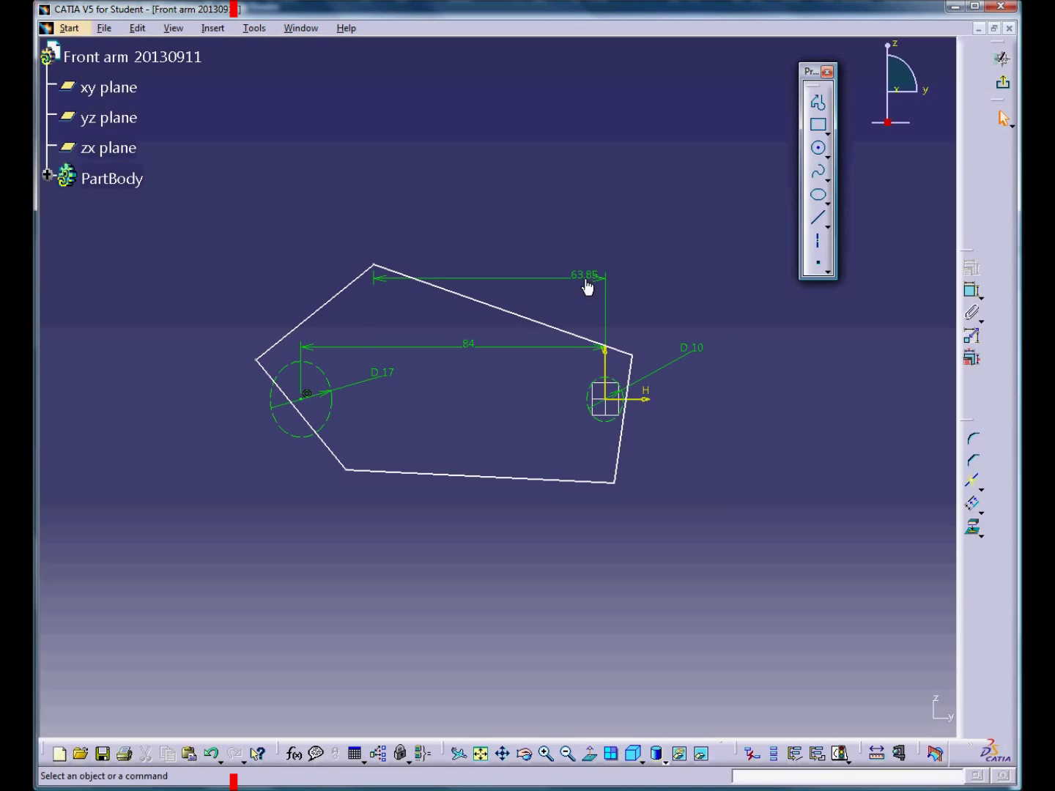
right_click(586, 279)
mouse_move(650, 499)
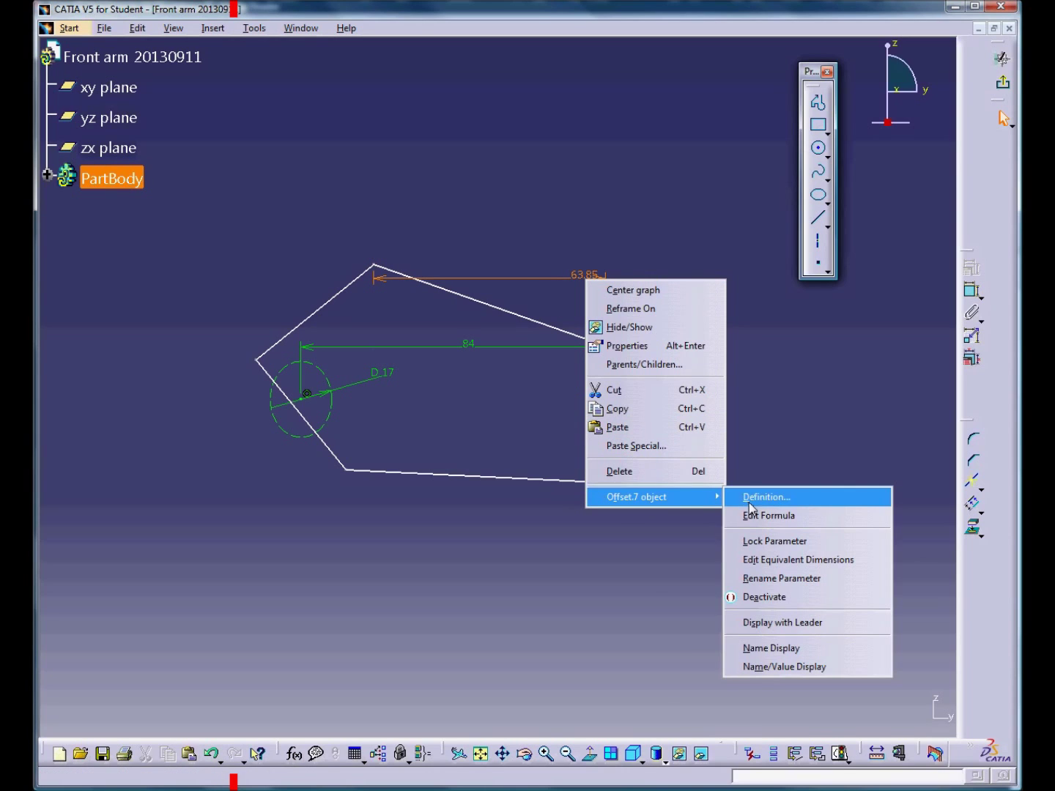
left_click(746, 498)
type("80")
key("Return")
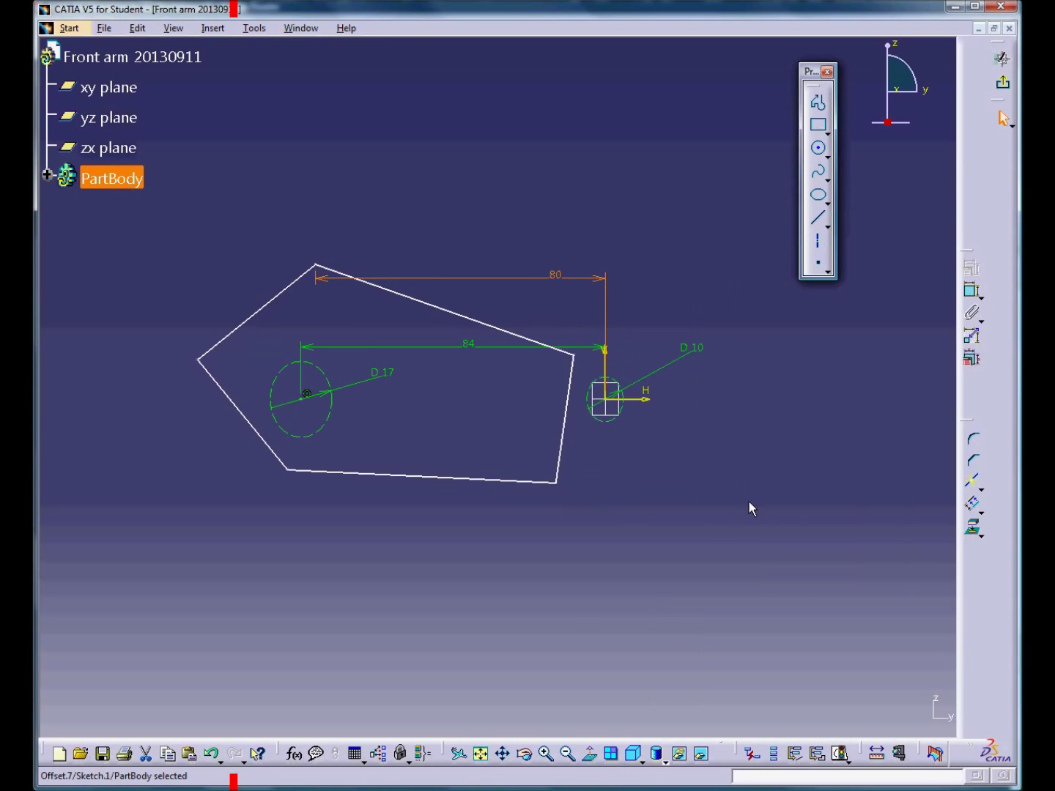
Dimension the angle between the profile's upper-left edge and its long top edge and set it to 140°
left_click(971, 290)
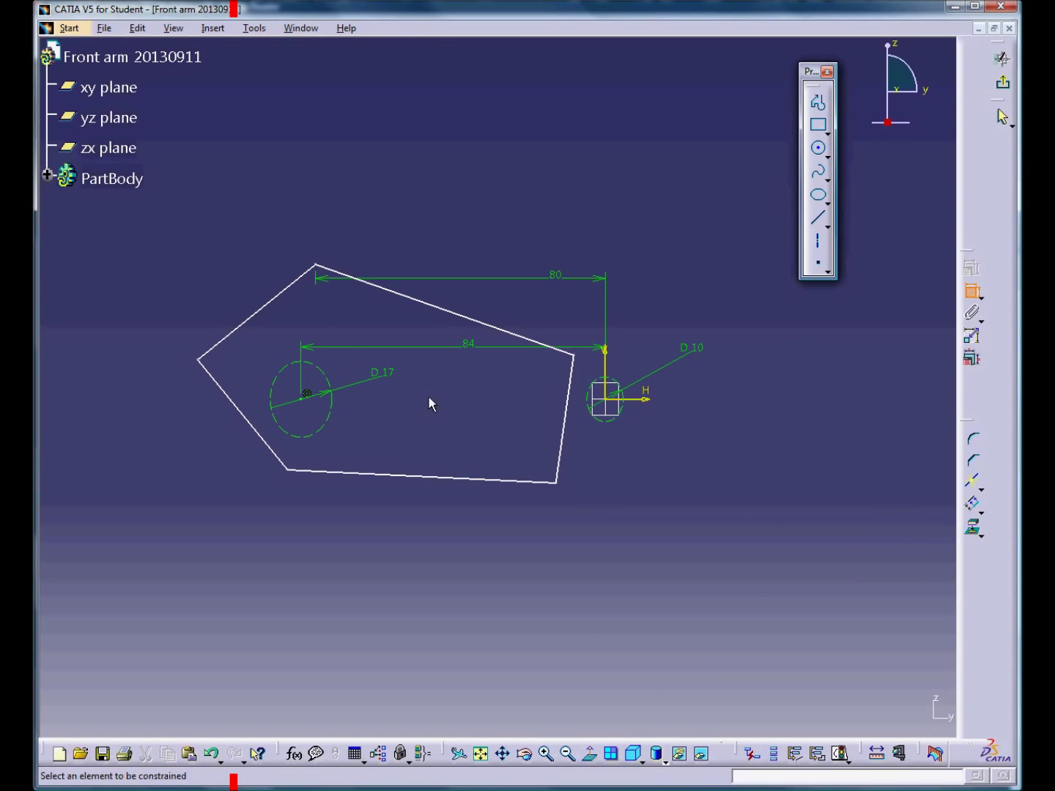
left_click(283, 291)
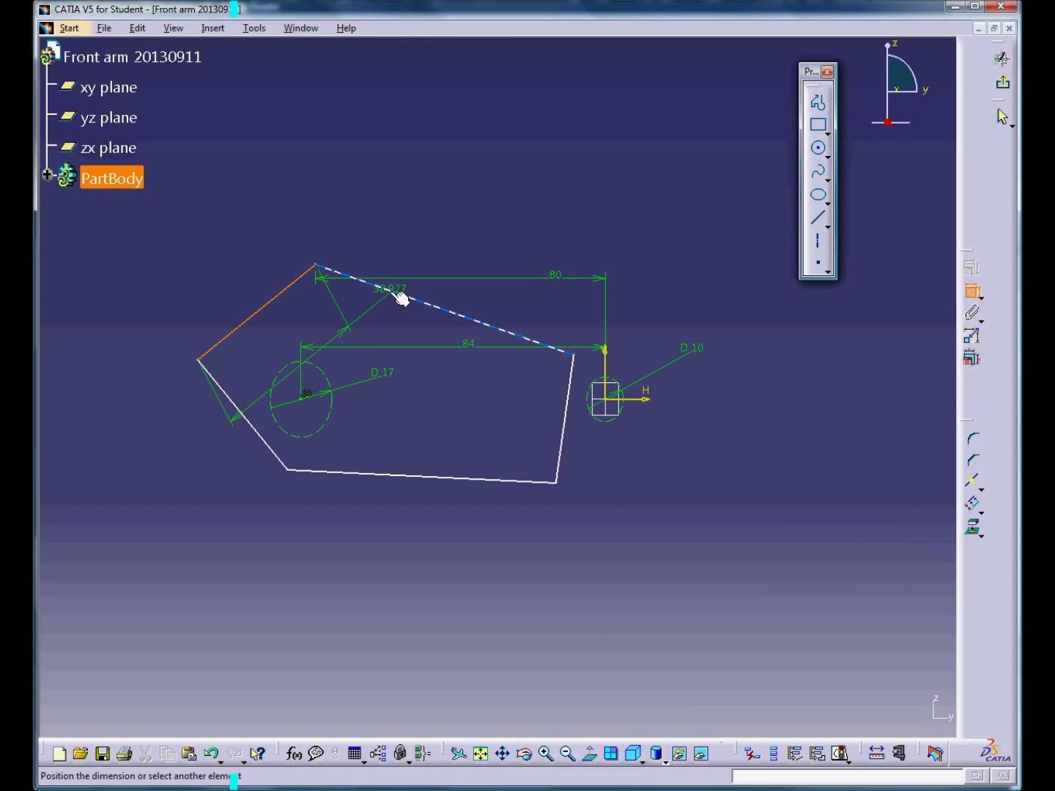
left_click(401, 294)
left_click(486, 561)
right_click(487, 559)
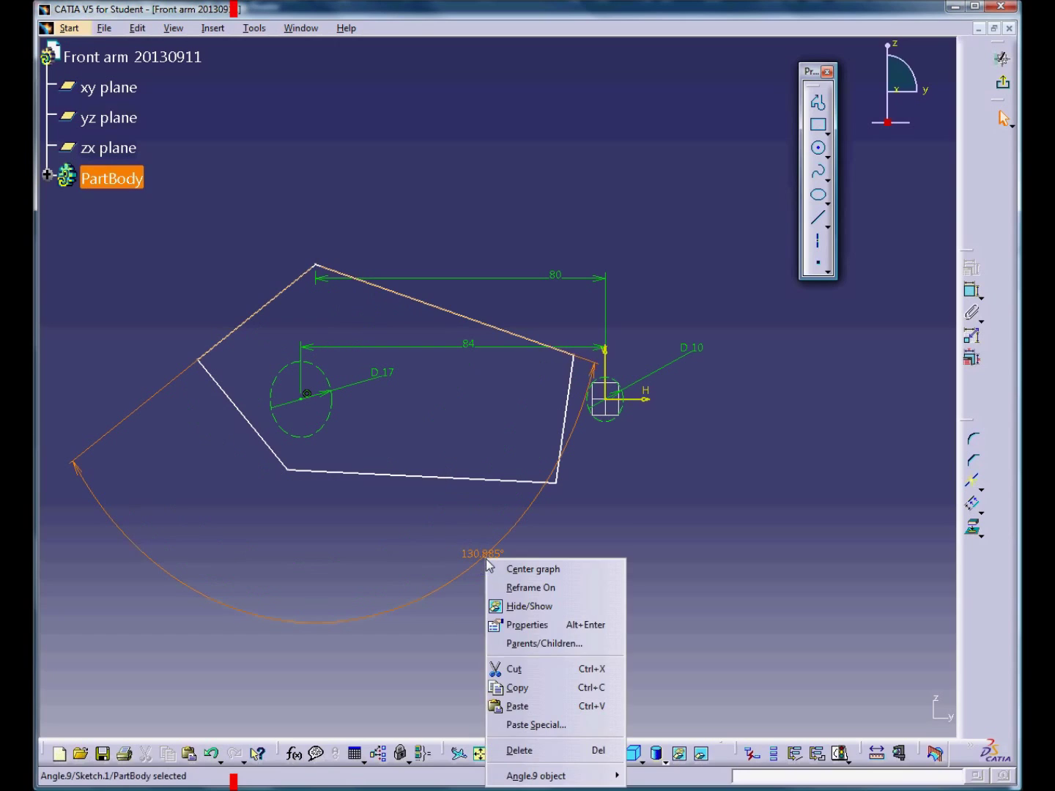
mouse_move(586, 775)
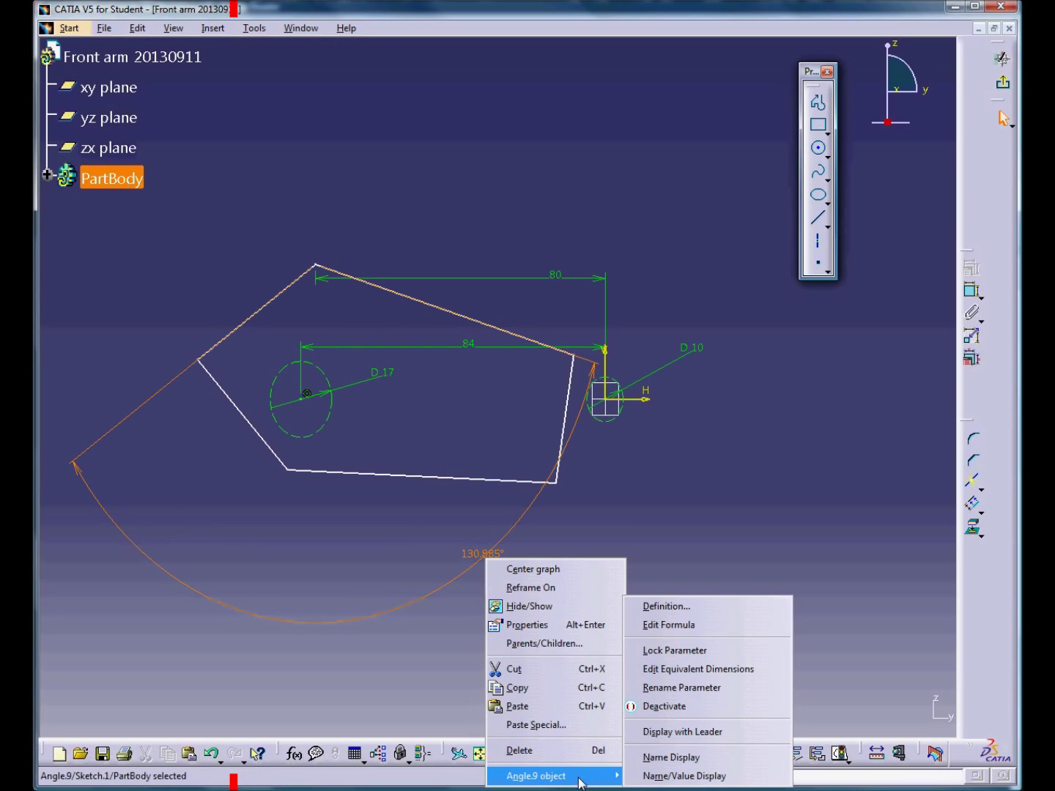
left_click(671, 607)
type("140")
key("Return")
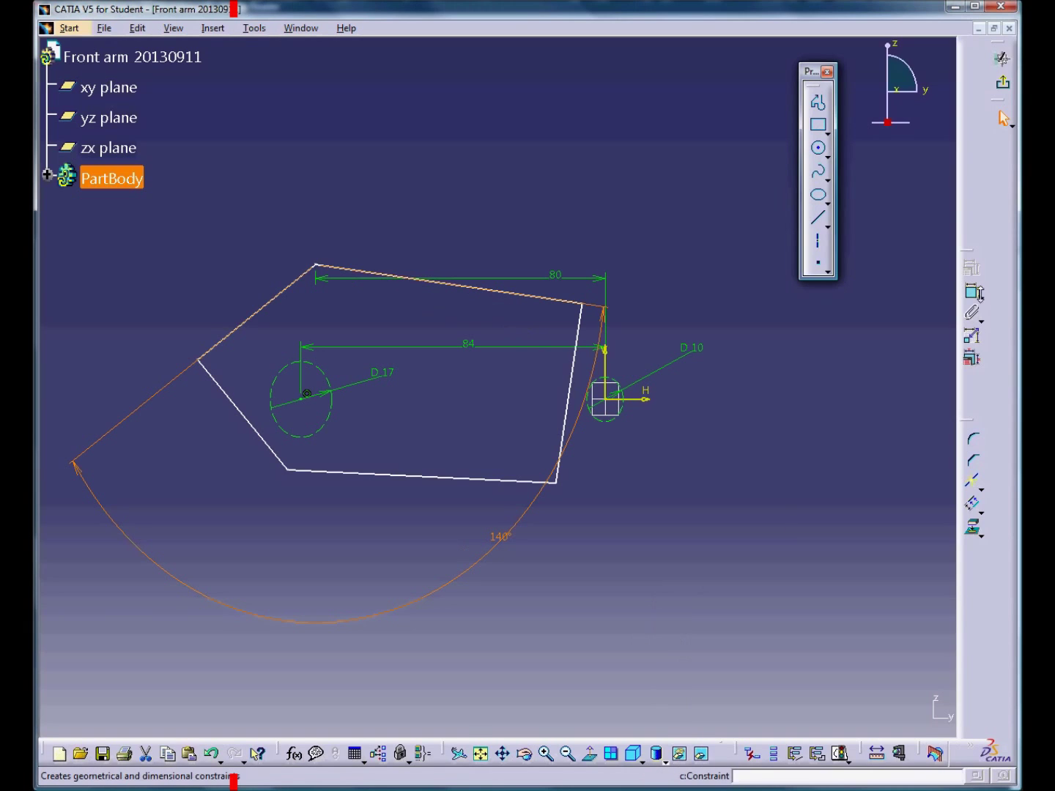
Dimension the angle between the profile's upper-left and lower-left edges and set it to 90°
left_click(972, 293)
left_click(230, 332)
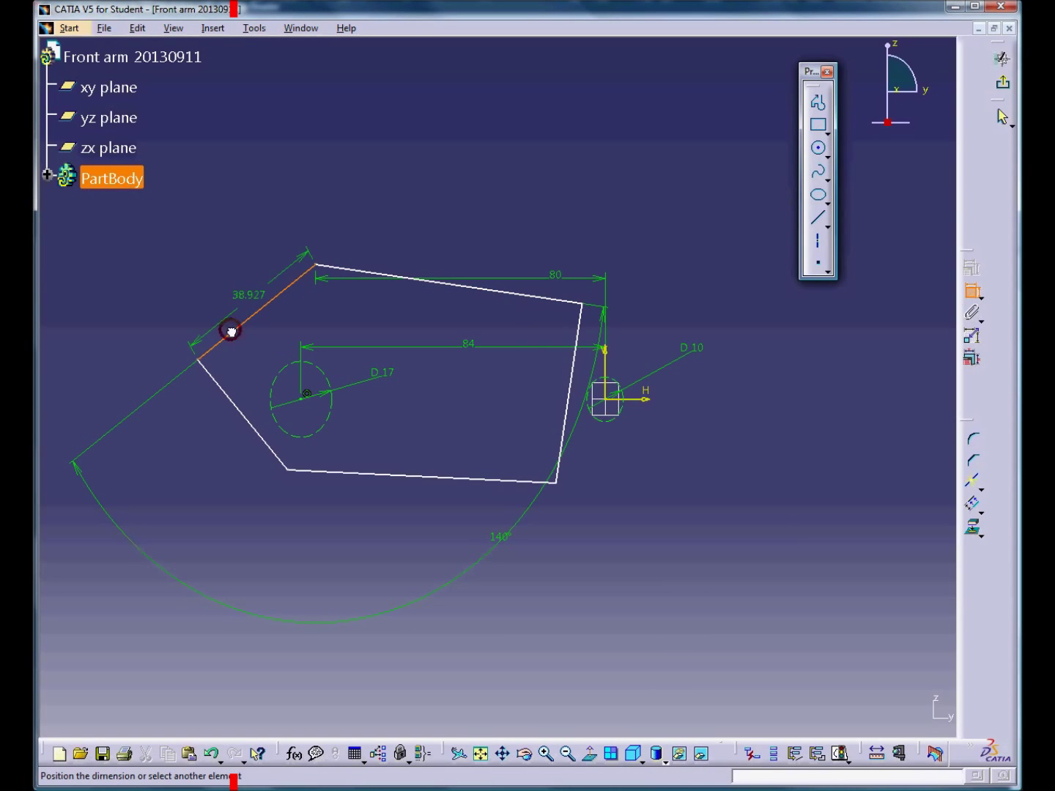
left_click(236, 405)
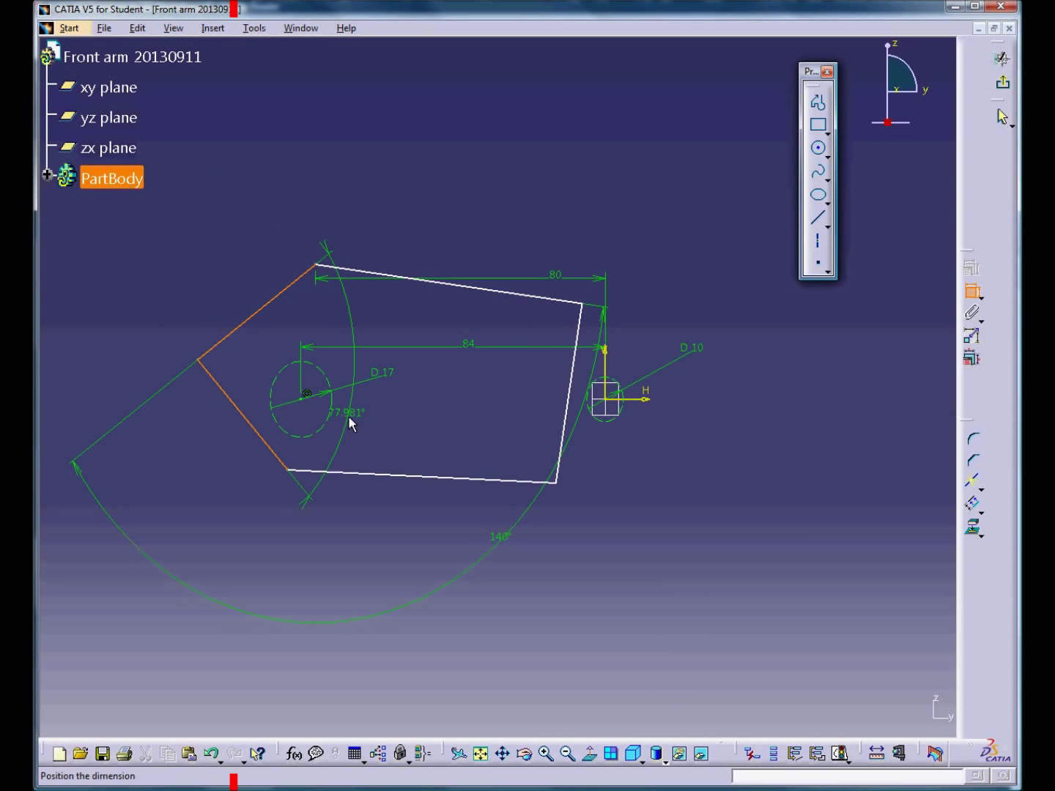
left_click(406, 420)
right_click(405, 422)
mouse_move(492, 639)
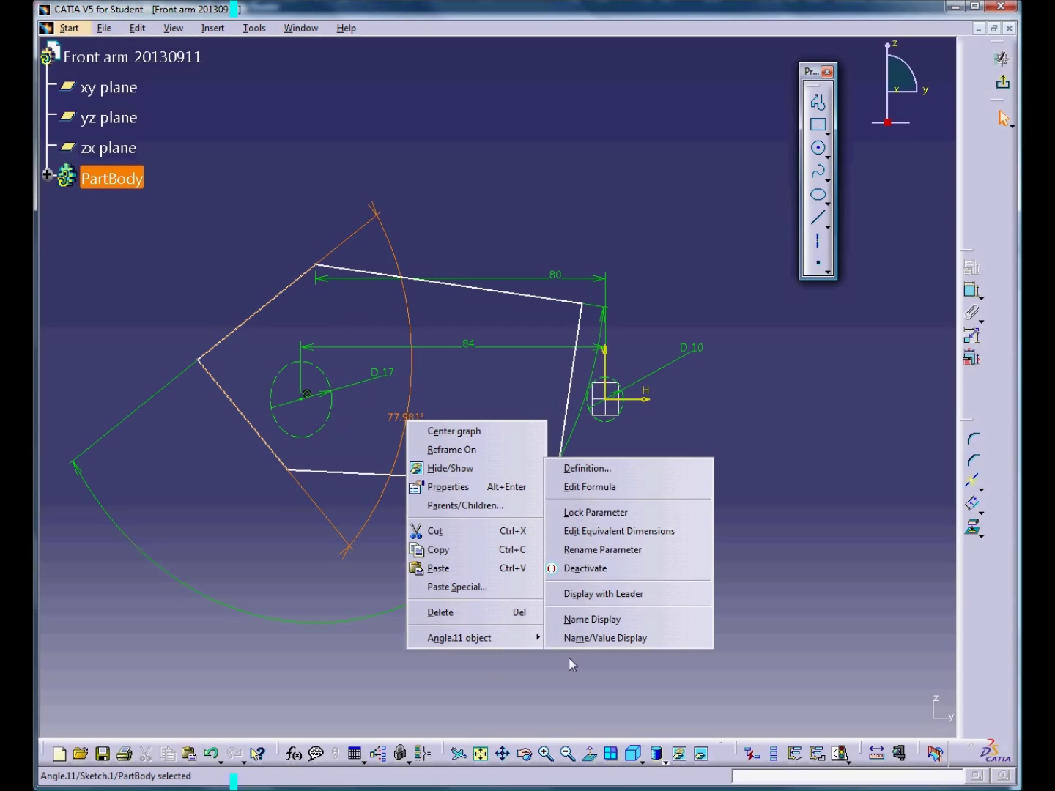
left_click(618, 477)
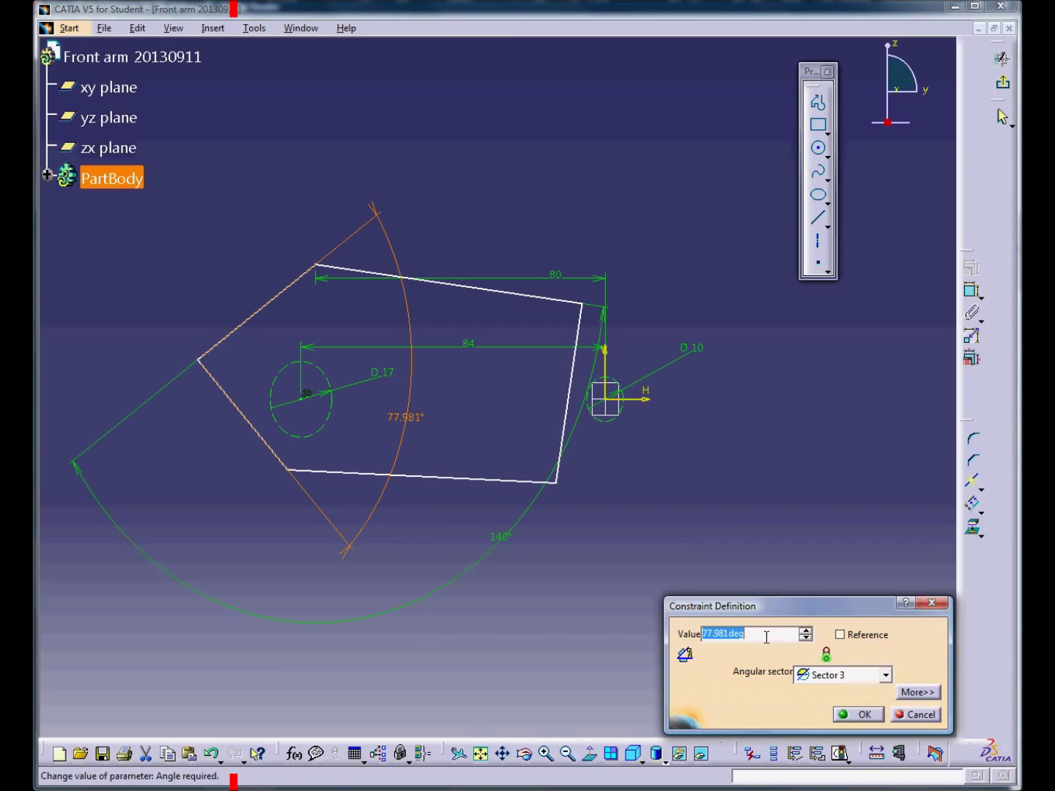
type("90")
key("Return")
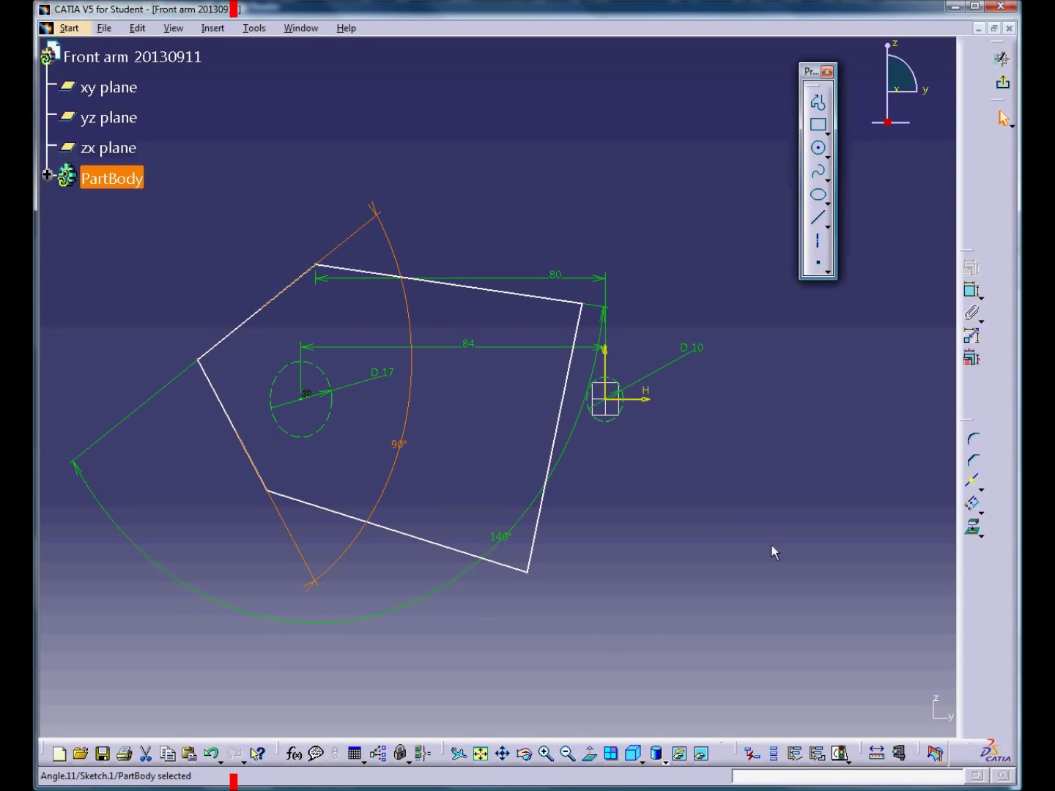
Dimension the vertical distance from the profile's upper-left vertex to the horizontal axis and set it to 15 mm
left_click(975, 290)
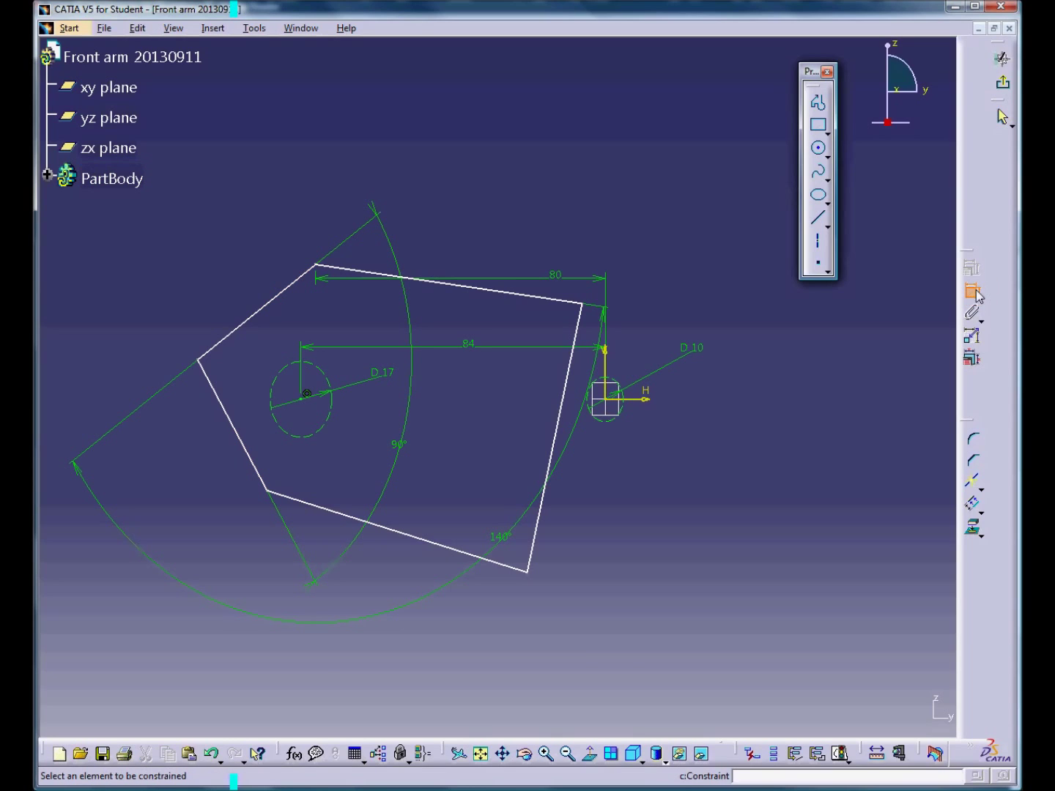
left_click(318, 266)
left_click(634, 402)
left_click(116, 384)
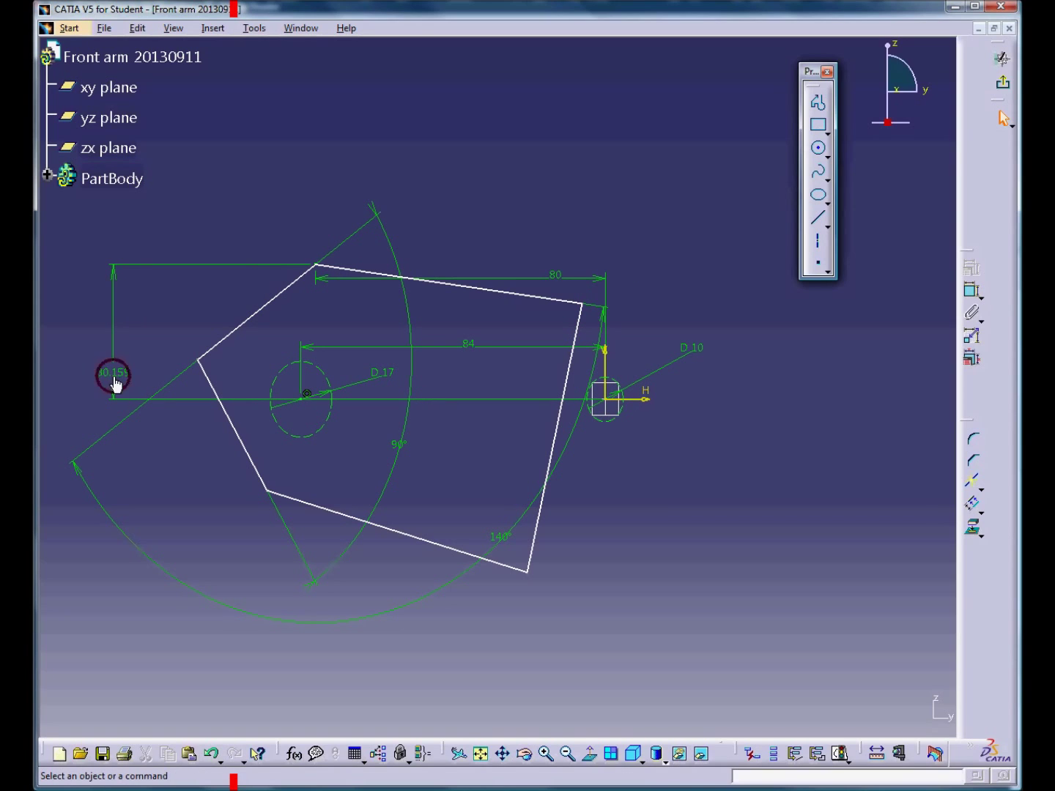
left_click(113, 375)
right_click(113, 374)
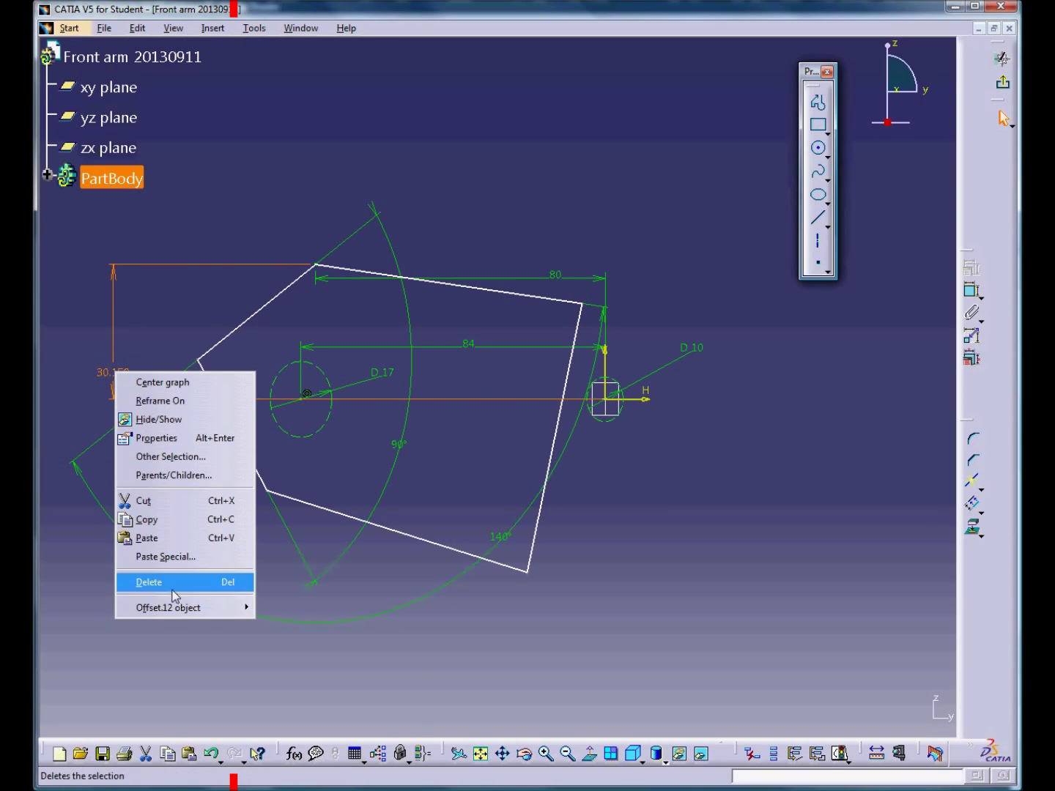
mouse_move(203, 610)
left_click(308, 608)
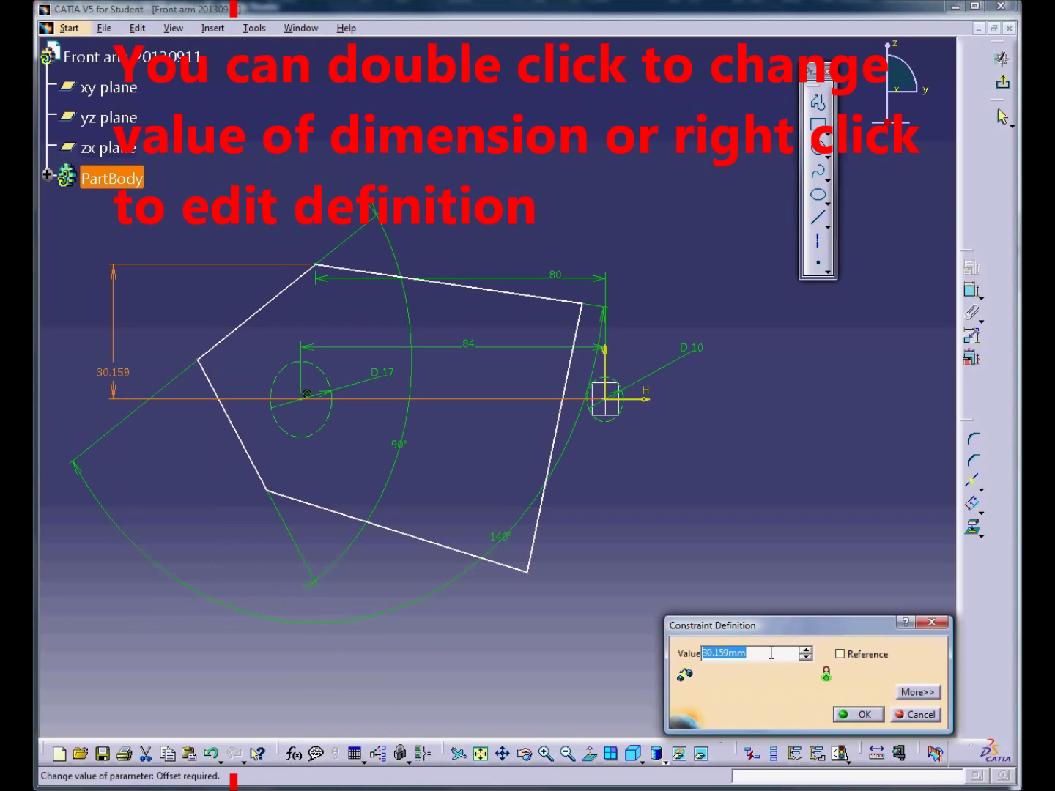
type("15")
key("Return")
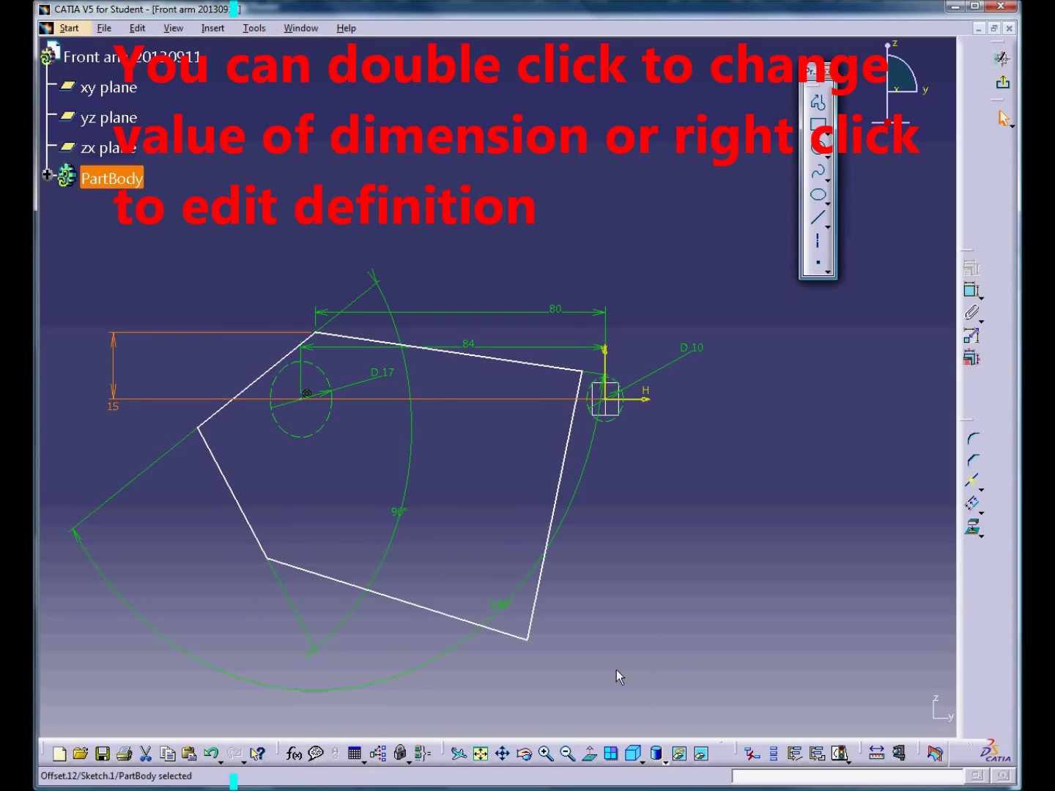
Dimension the vertical distance from the profile's lower-left vertex to the horizontal axis and set it to 7 mm
left_click(971, 290)
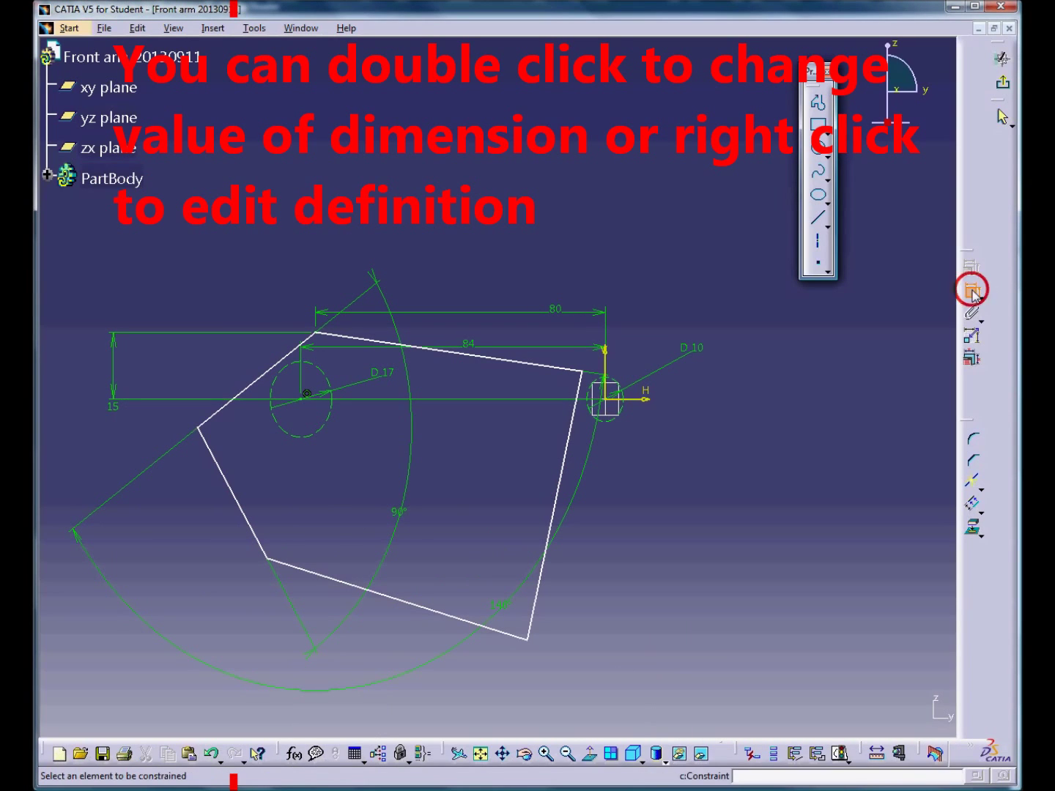
left_click(267, 558)
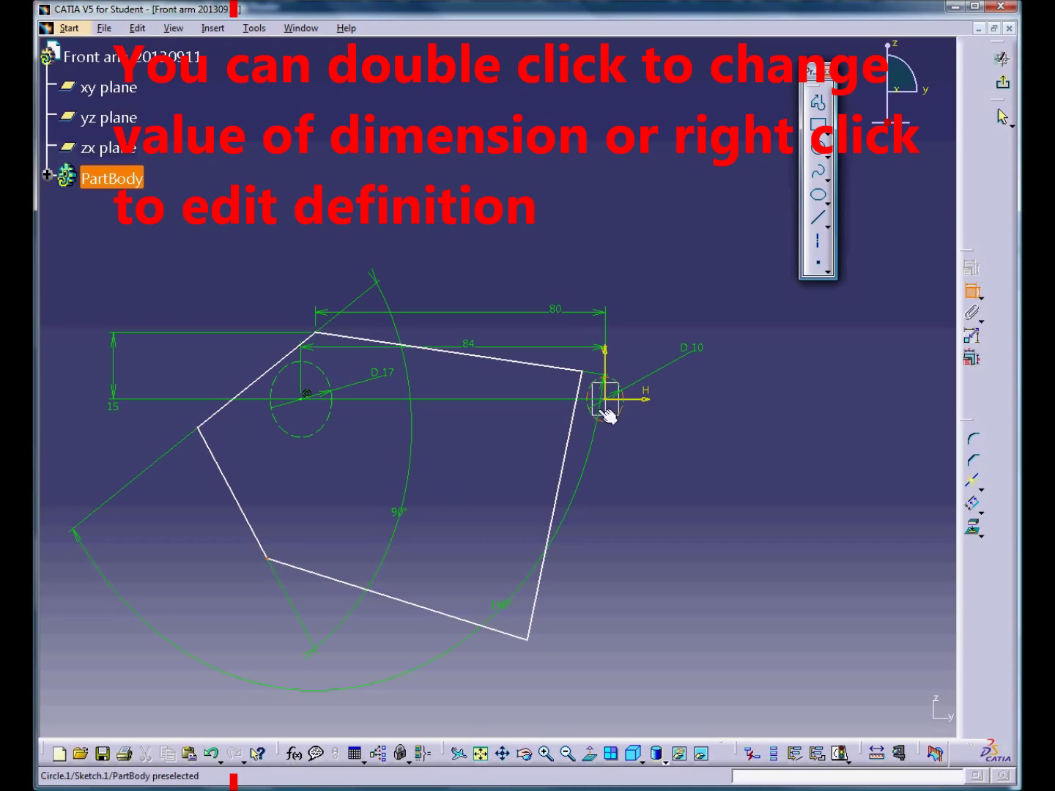
left_click(650, 403)
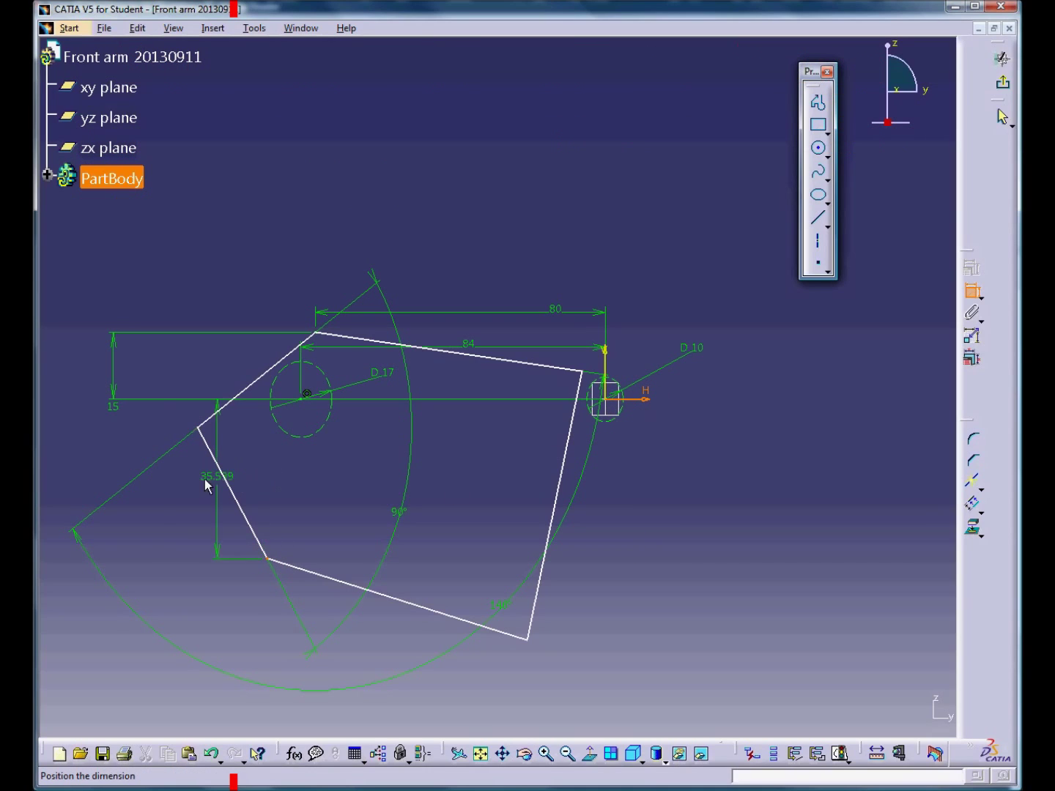
left_click(127, 477)
right_click(126, 476)
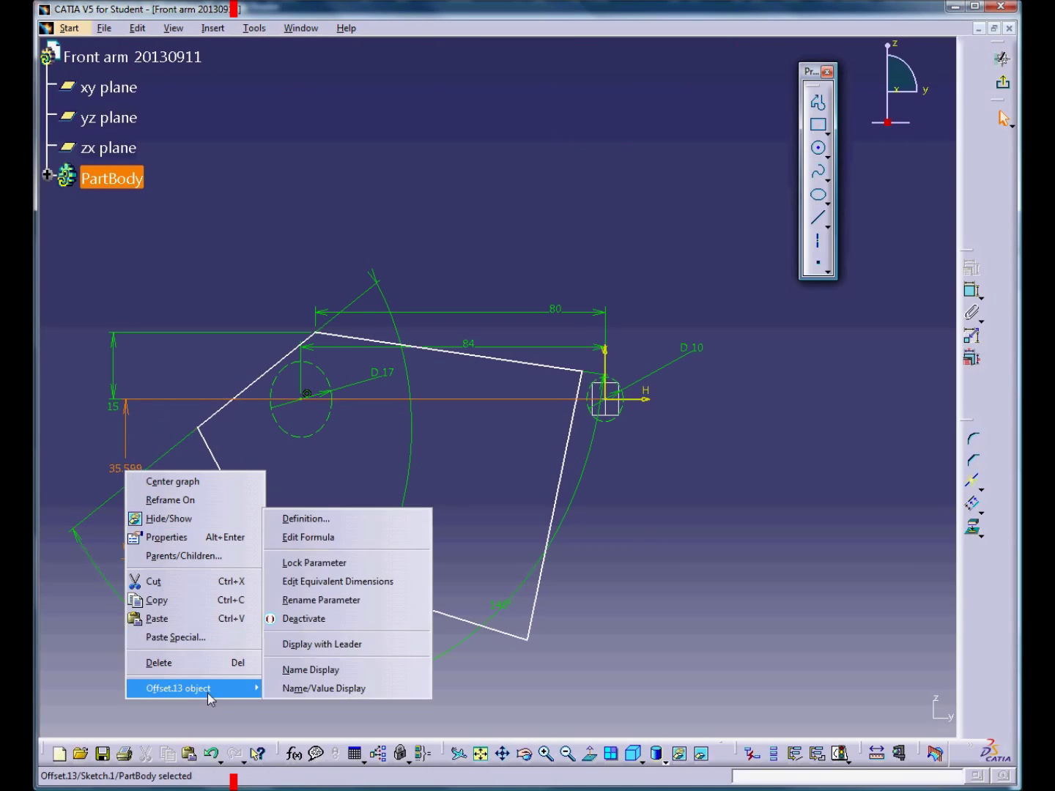
mouse_move(260, 688)
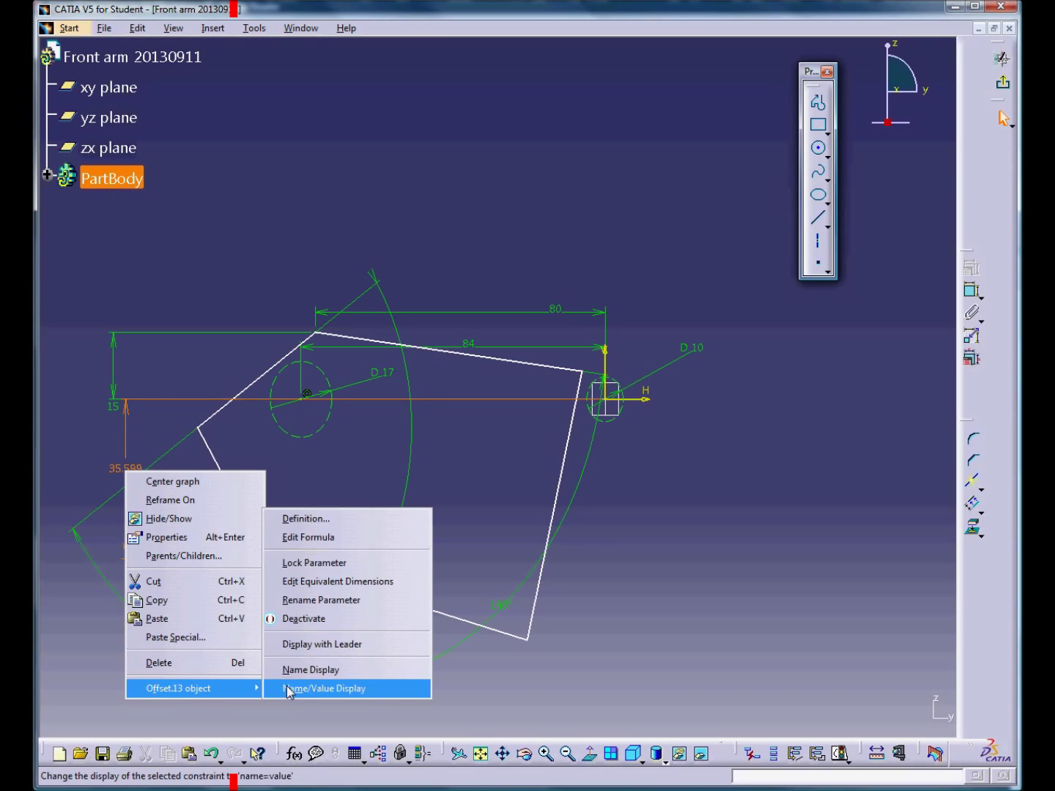
left_click(316, 517)
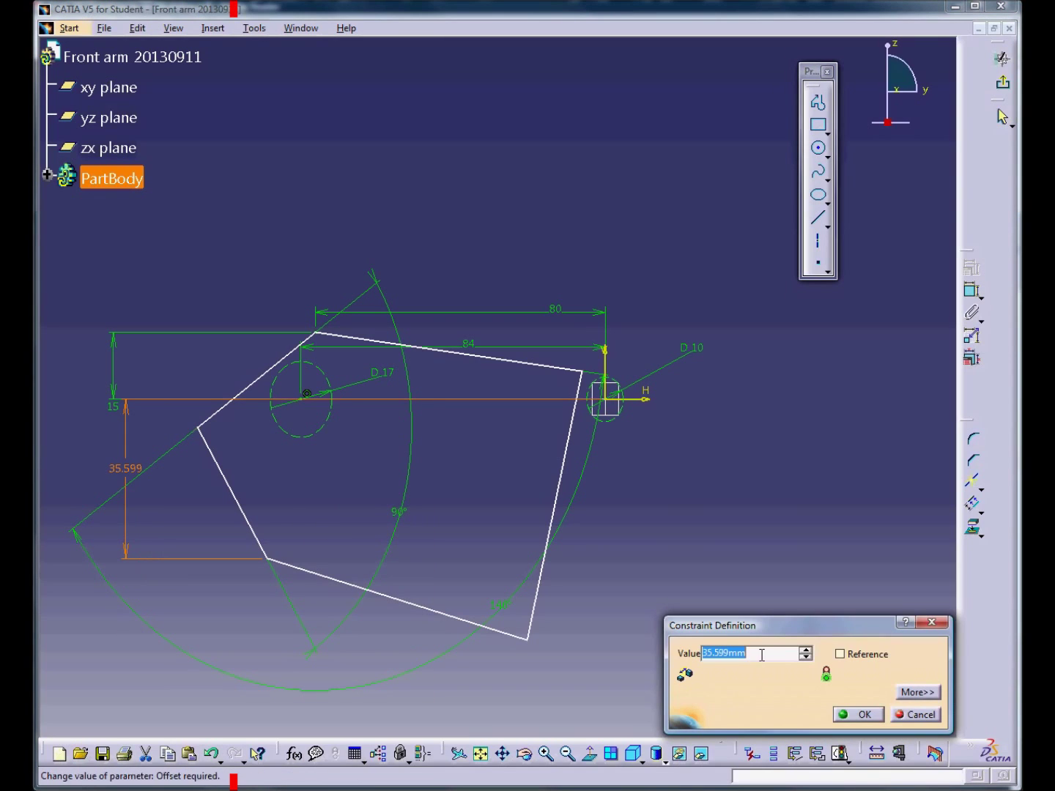
type("7")
key("Return")
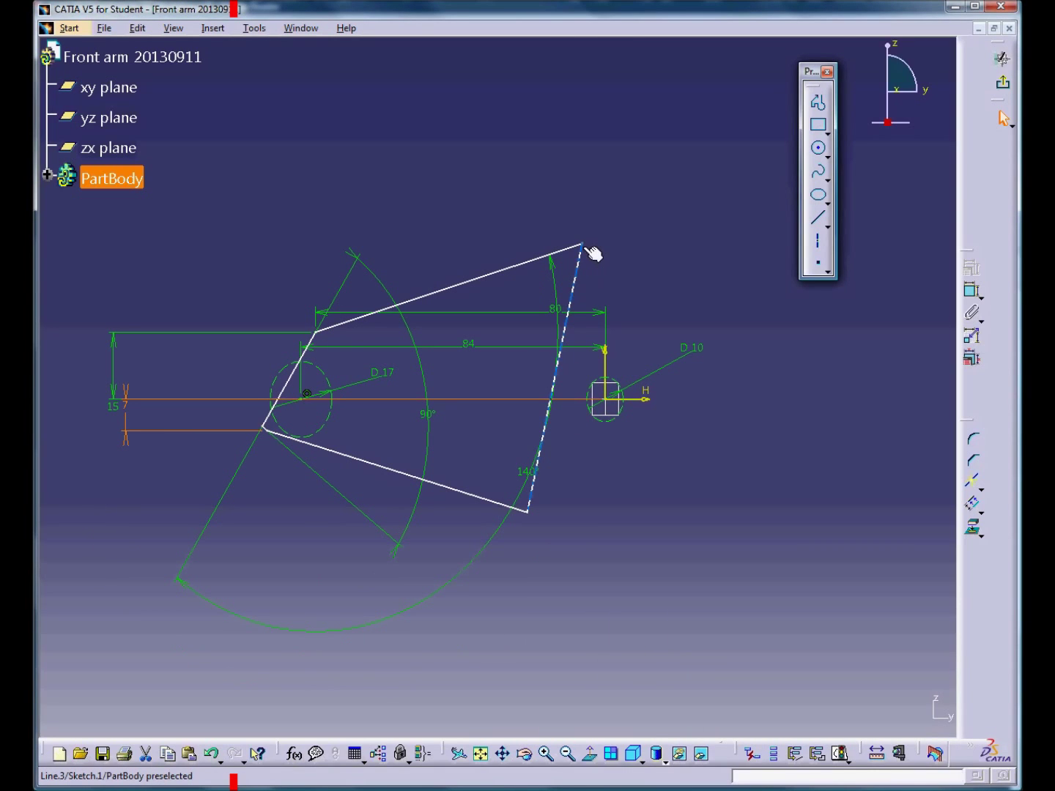
Reposition the profile's two right-hand vertices so the upper one lies above right of the 10 mm circle and the lower one just below it
mouse_move(584, 246)
left_mouse_down()
mouse_move(638, 297)
mouse_move(649, 338)
left_mouse_up()
mouse_move(528, 512)
left_mouse_down()
mouse_move(562, 520)
mouse_move(607, 481)
mouse_move(596, 464)
left_mouse_up()
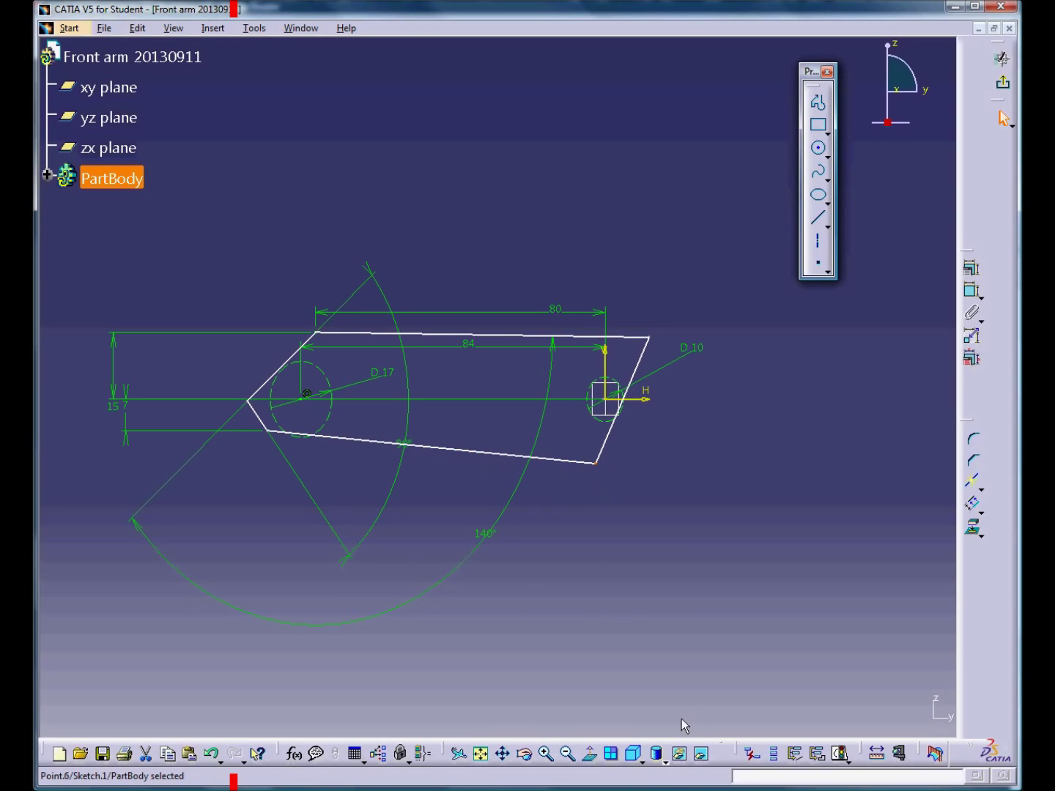
Switch to Adobe Reader to examine the front view and top view dimensions in Front_Arm.pdf, and return to CATIA
left_click(733, 781)
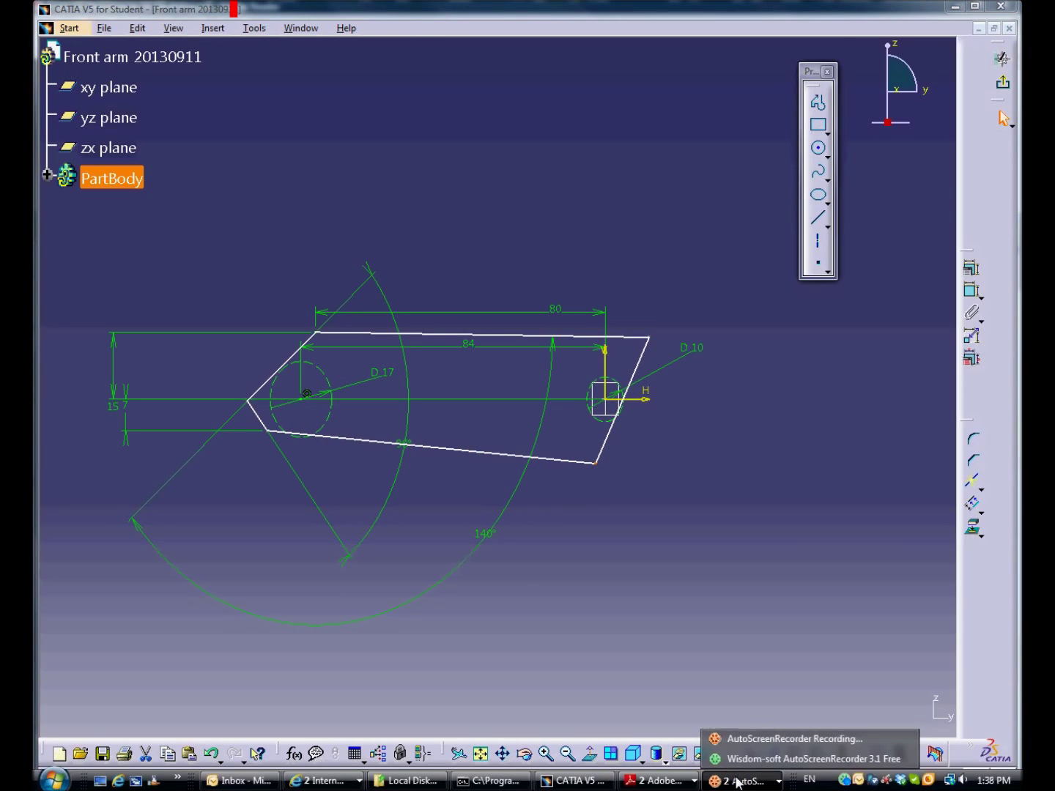
left_click(681, 781)
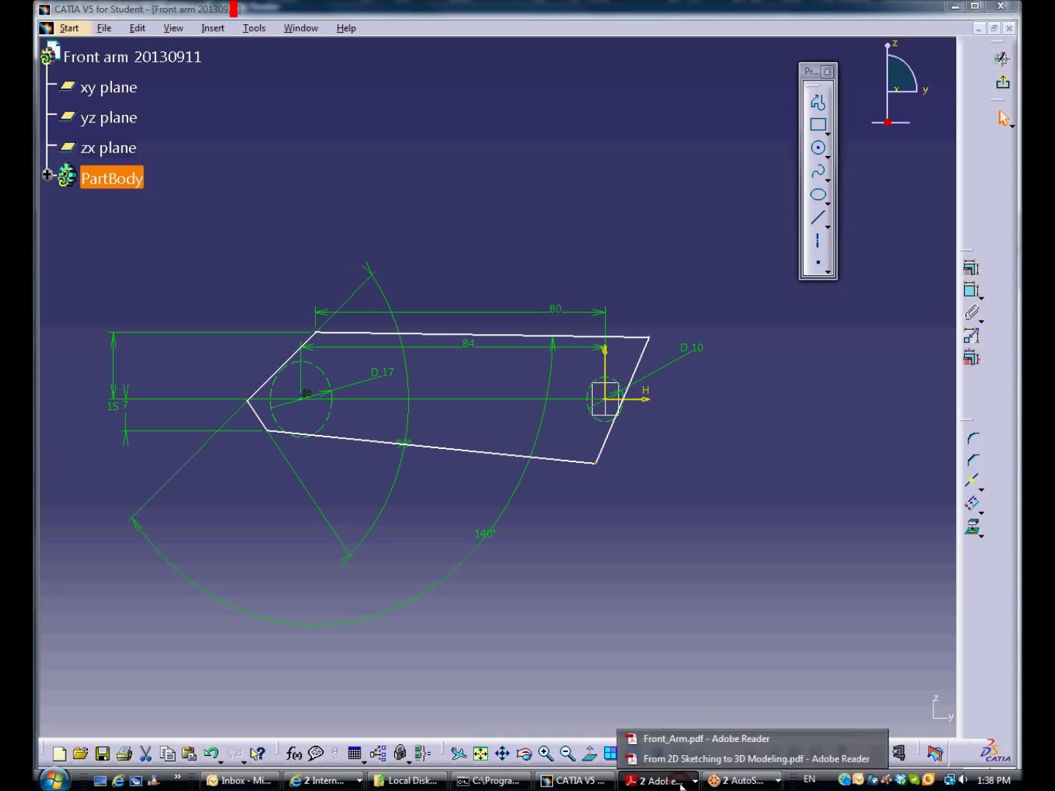
left_click(689, 743)
left_click_drag(360, 398, 373, 392)
left_click_drag(359, 208, 370, 214)
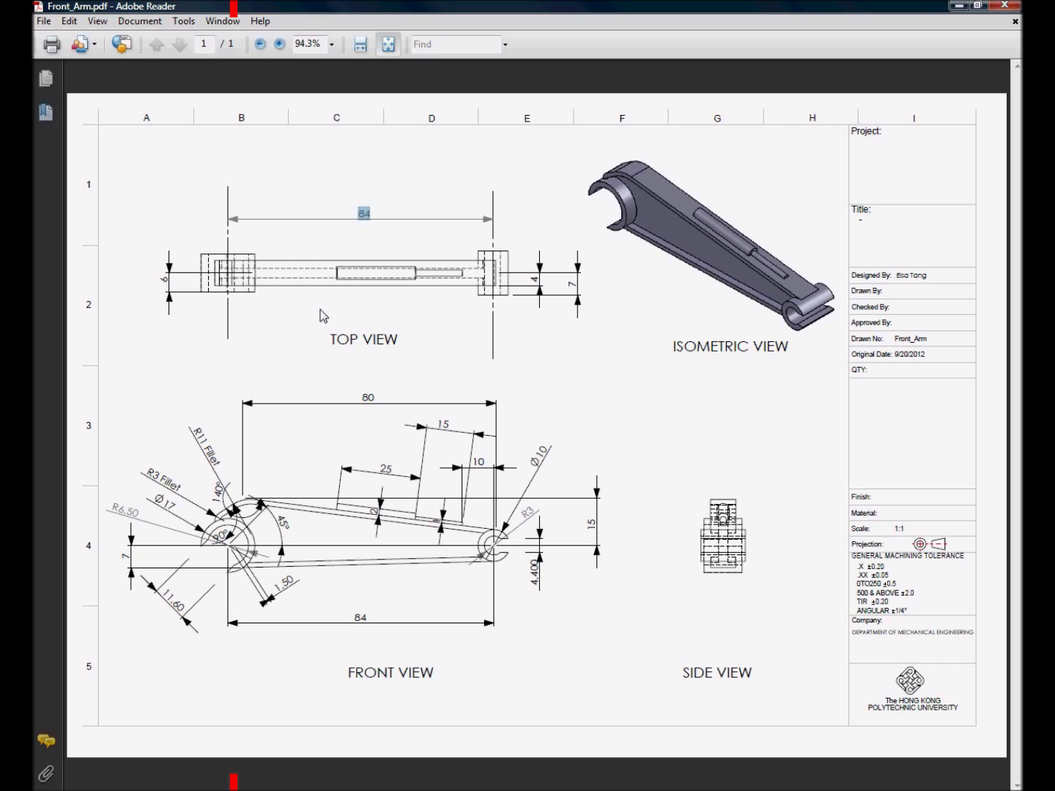
left_click(958, 6)
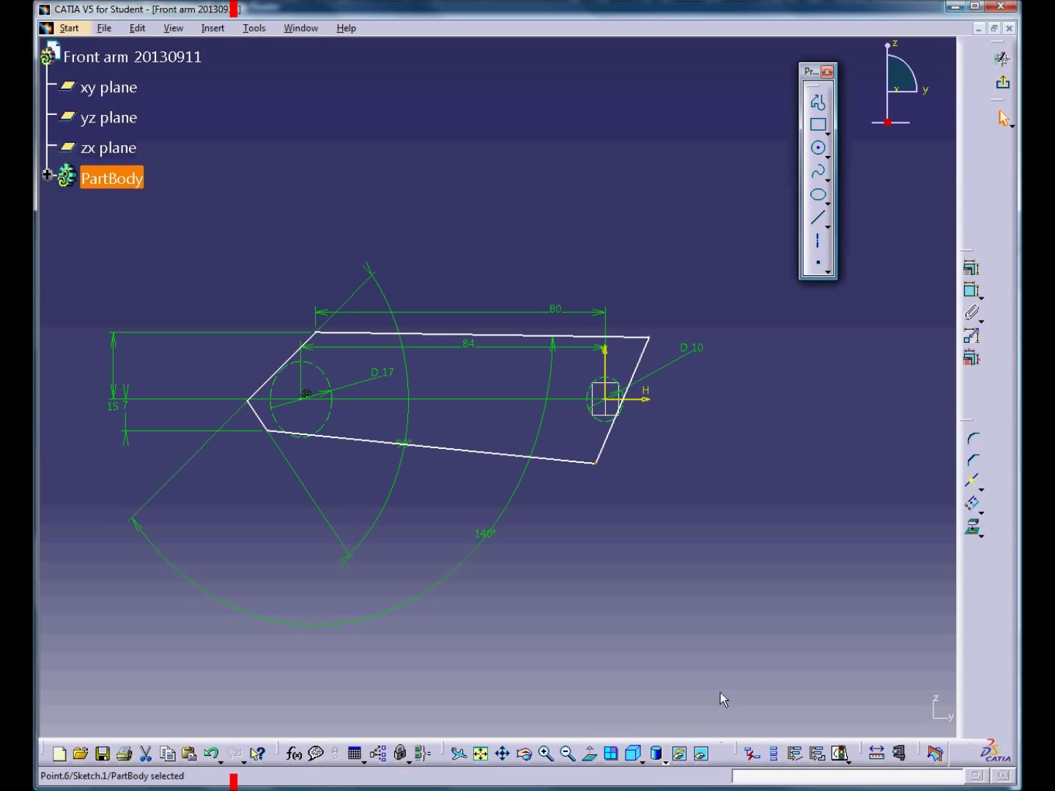
Switch to Adobe Reader to read the geometric constraints for the closed profile in From 2D Sketching to 3D Modeling.pdf, and return to CATIA
left_click(654, 782)
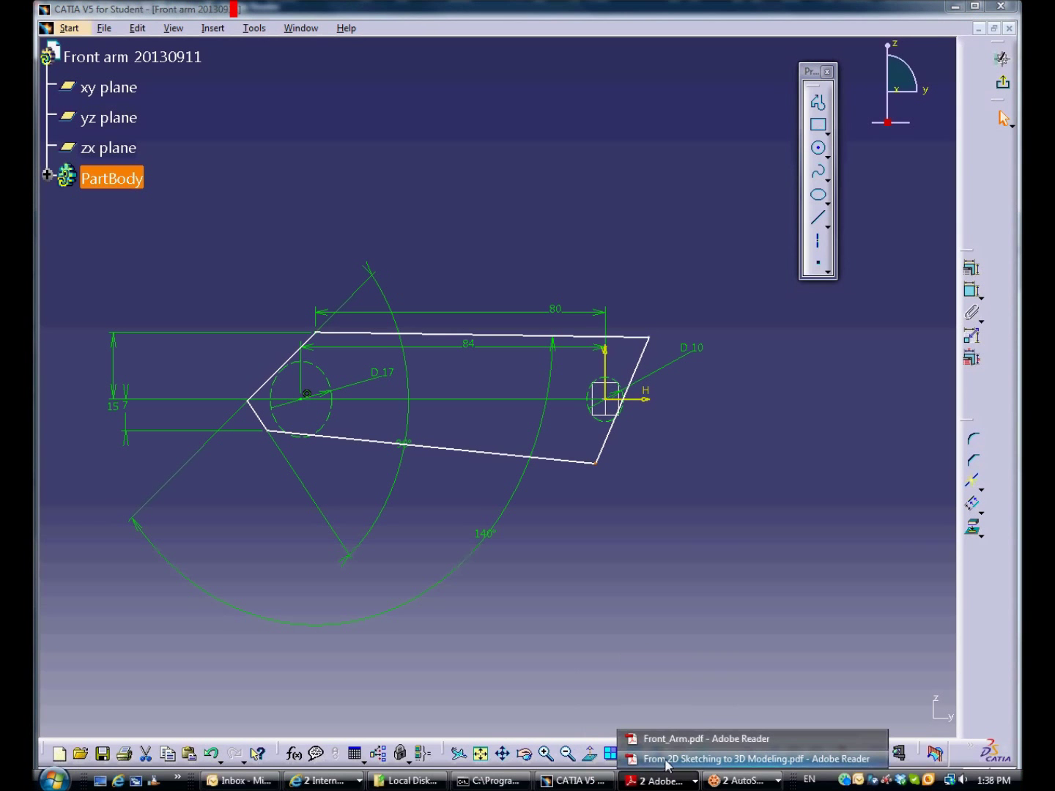
left_click(665, 757)
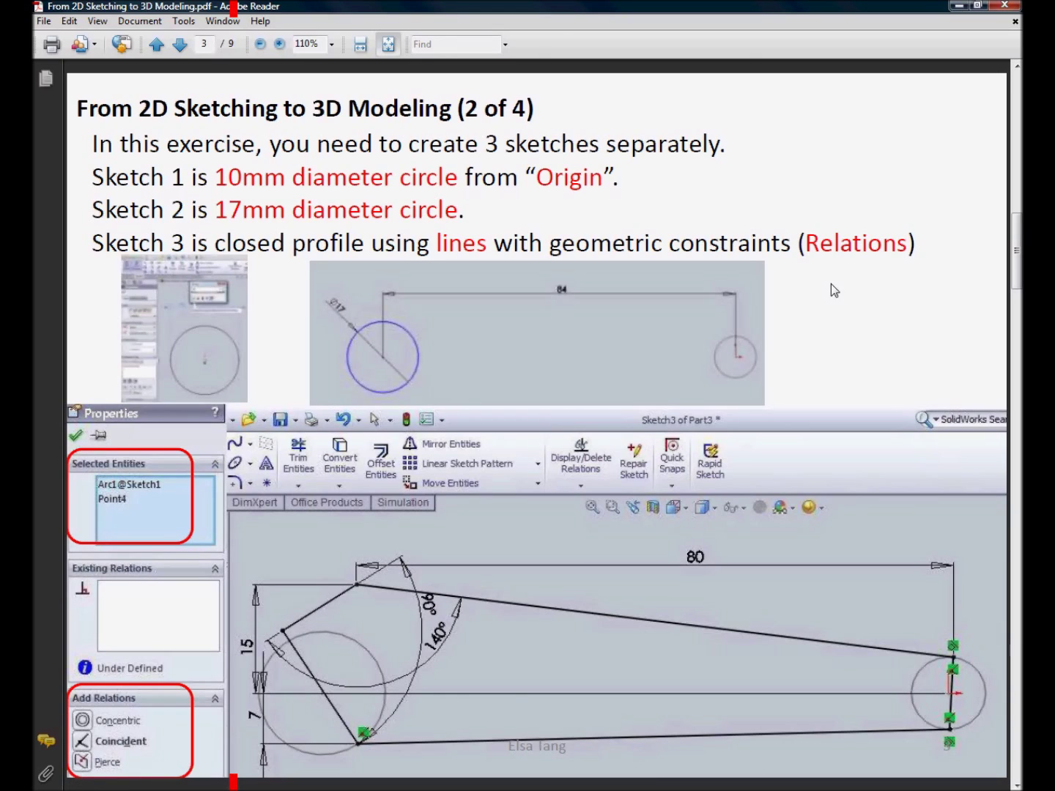
left_click_drag(811, 243, 908, 241)
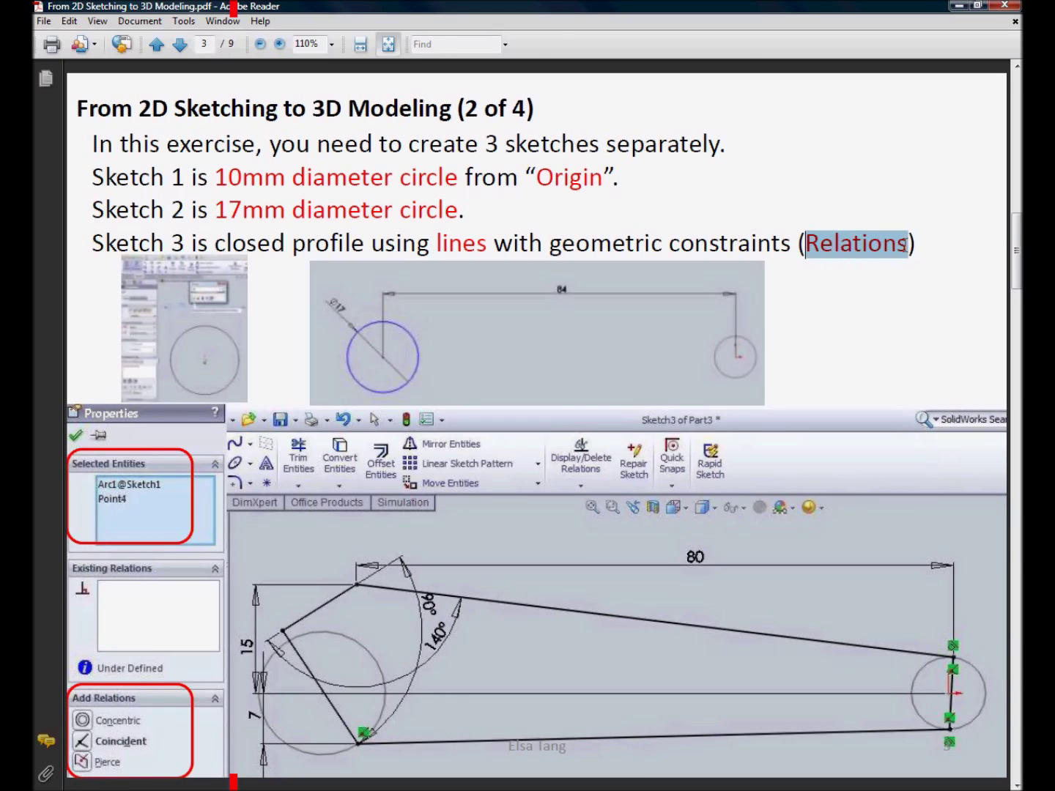
left_click_drag(551, 247, 864, 239)
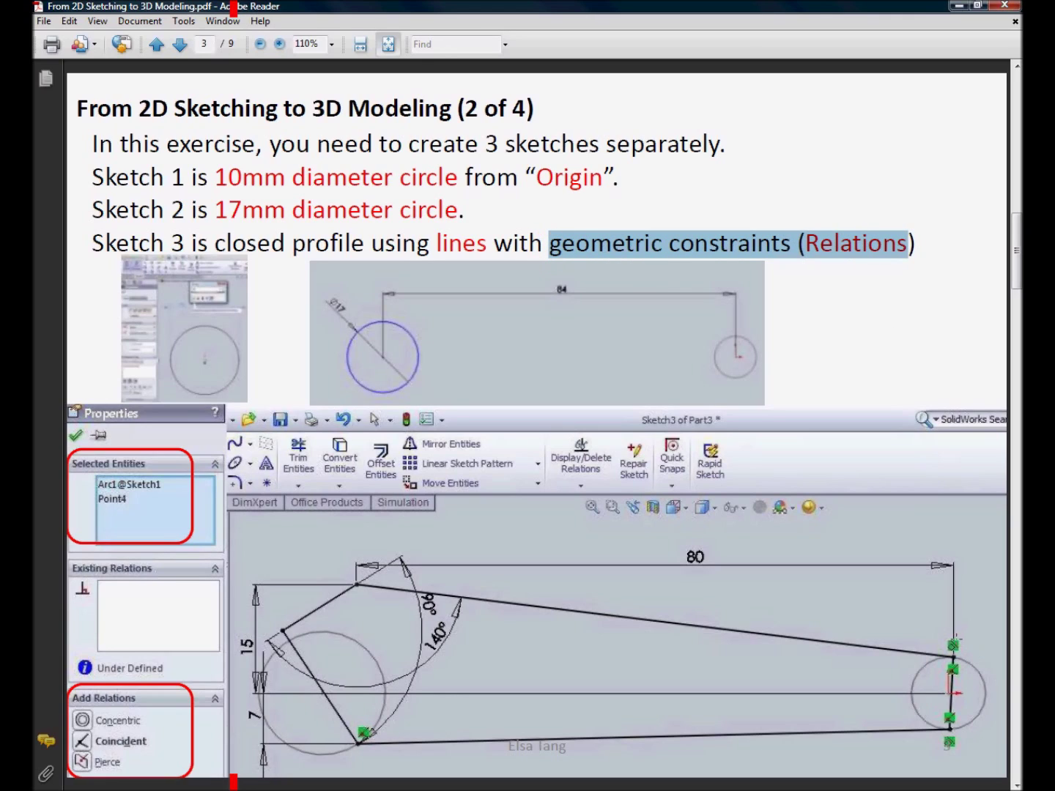
left_click(956, 7)
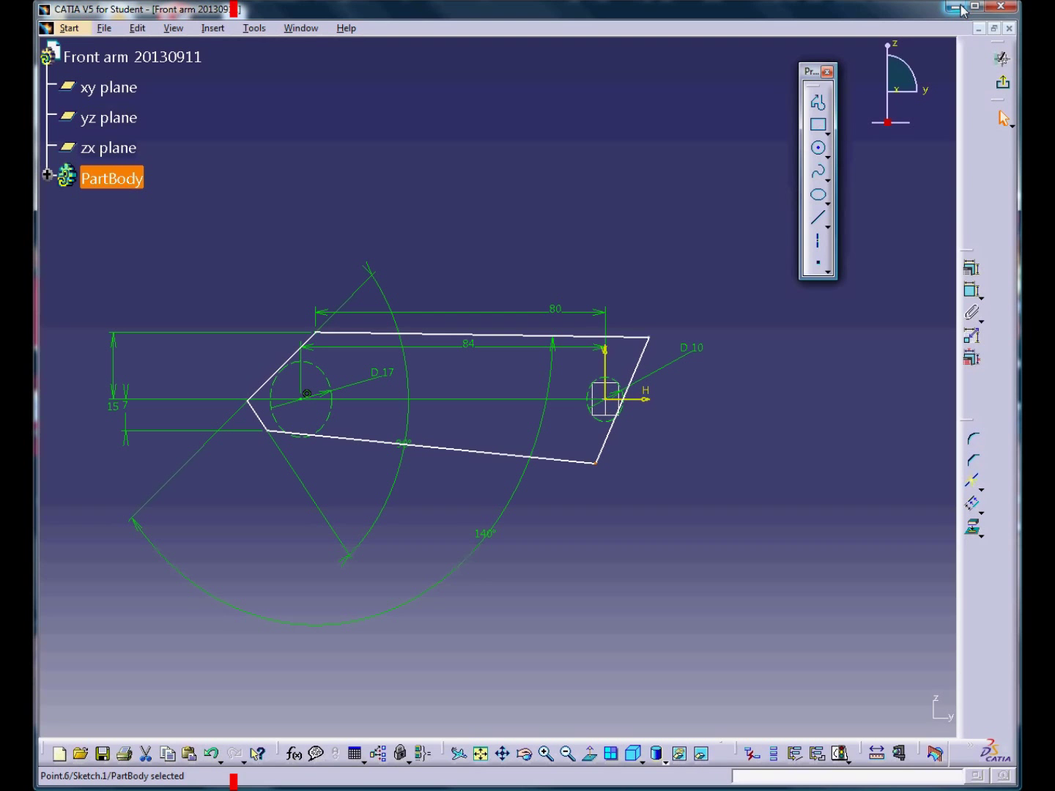
left_click(648, 341)
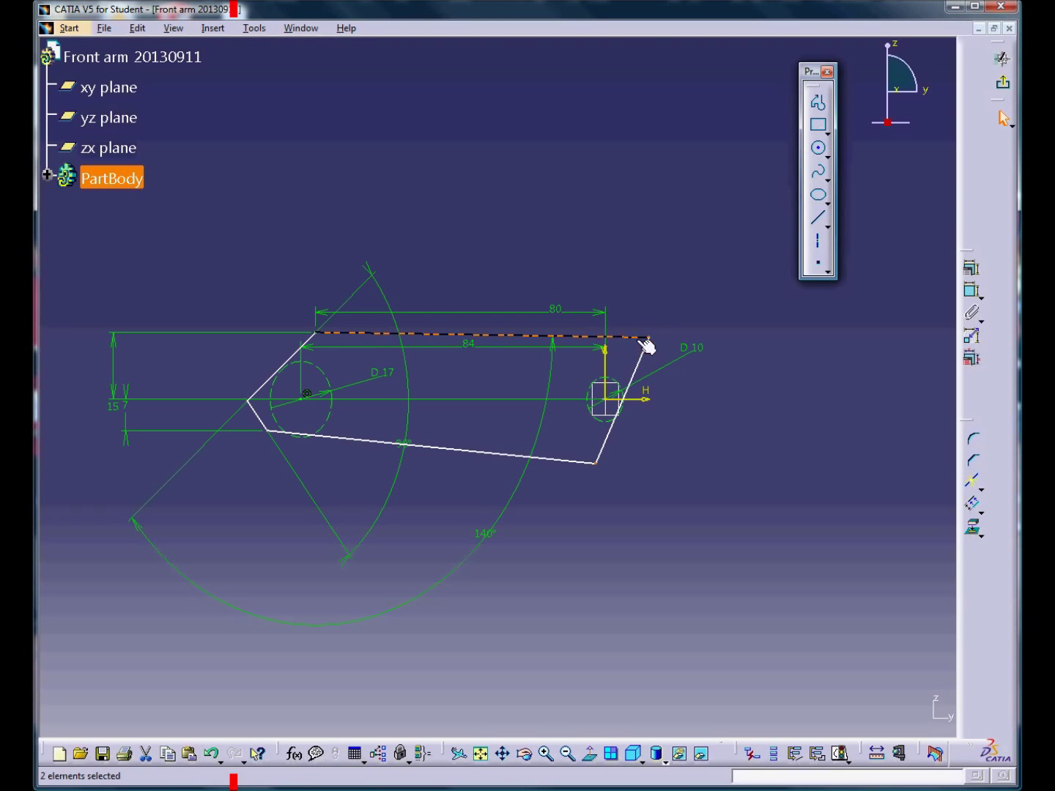
left_click(617, 382, "ctrl")
left_click(978, 275)
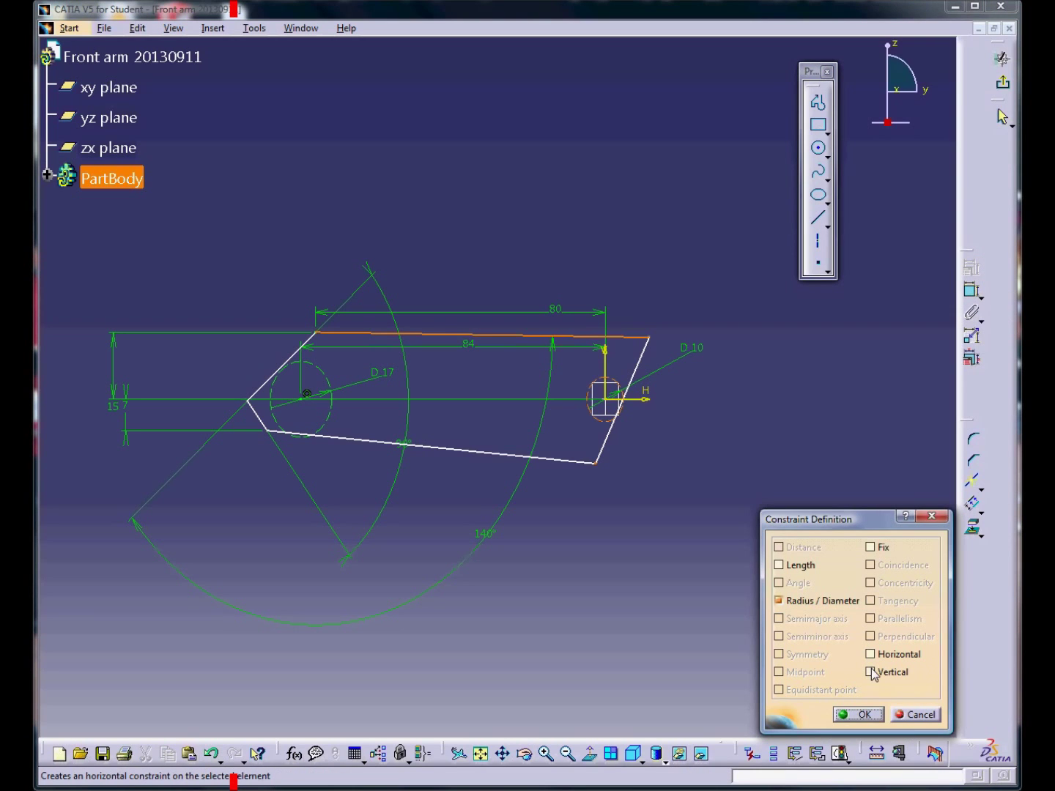
left_click(916, 715)
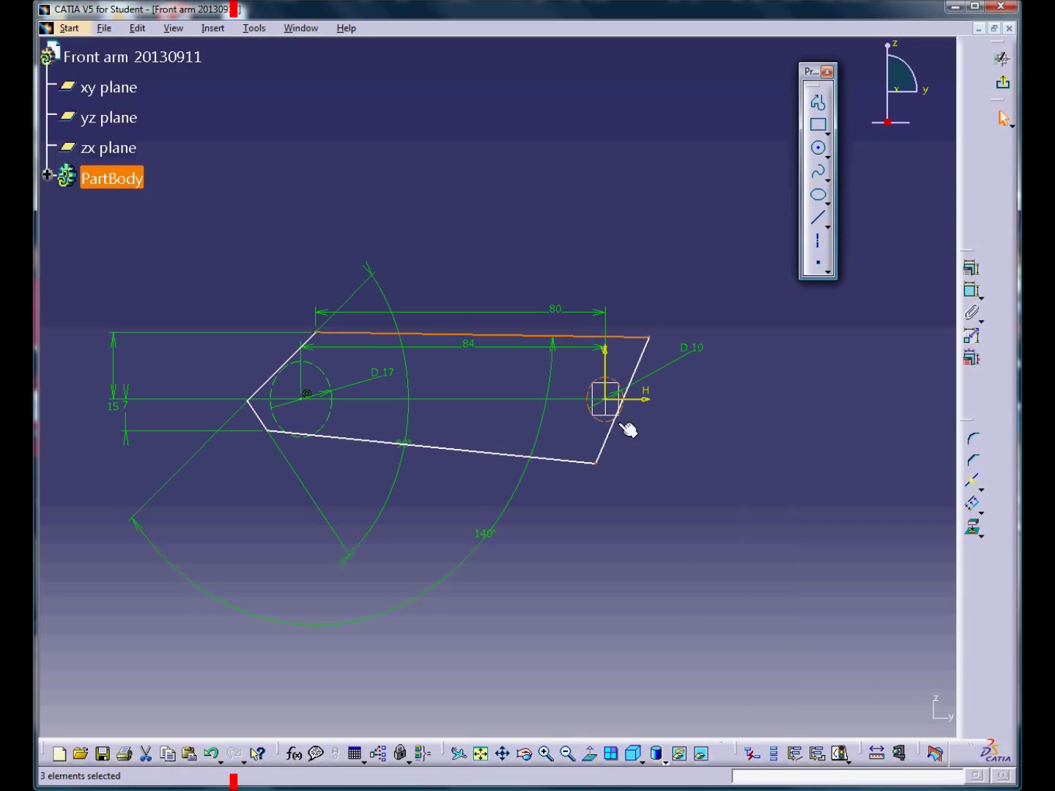
Apply a tangency constraint between the profile's long upper line and the 10 mm construction circle
left_click(783, 503)
left_click(637, 337)
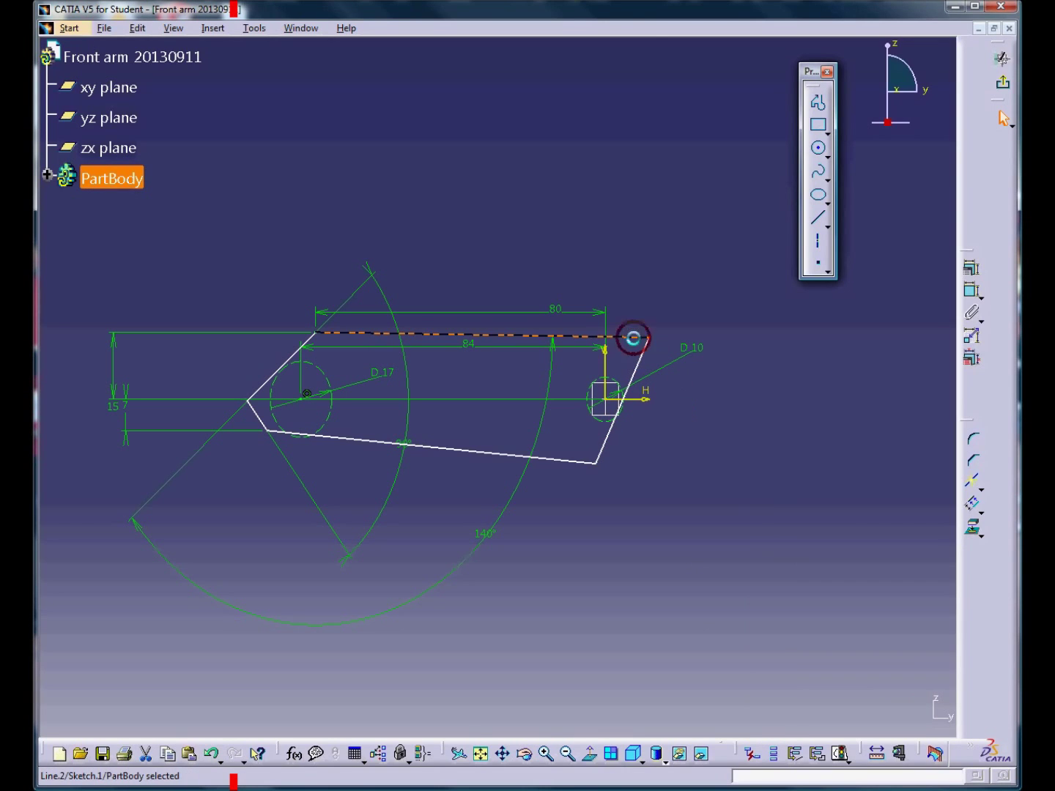
left_click(624, 388, "ctrl")
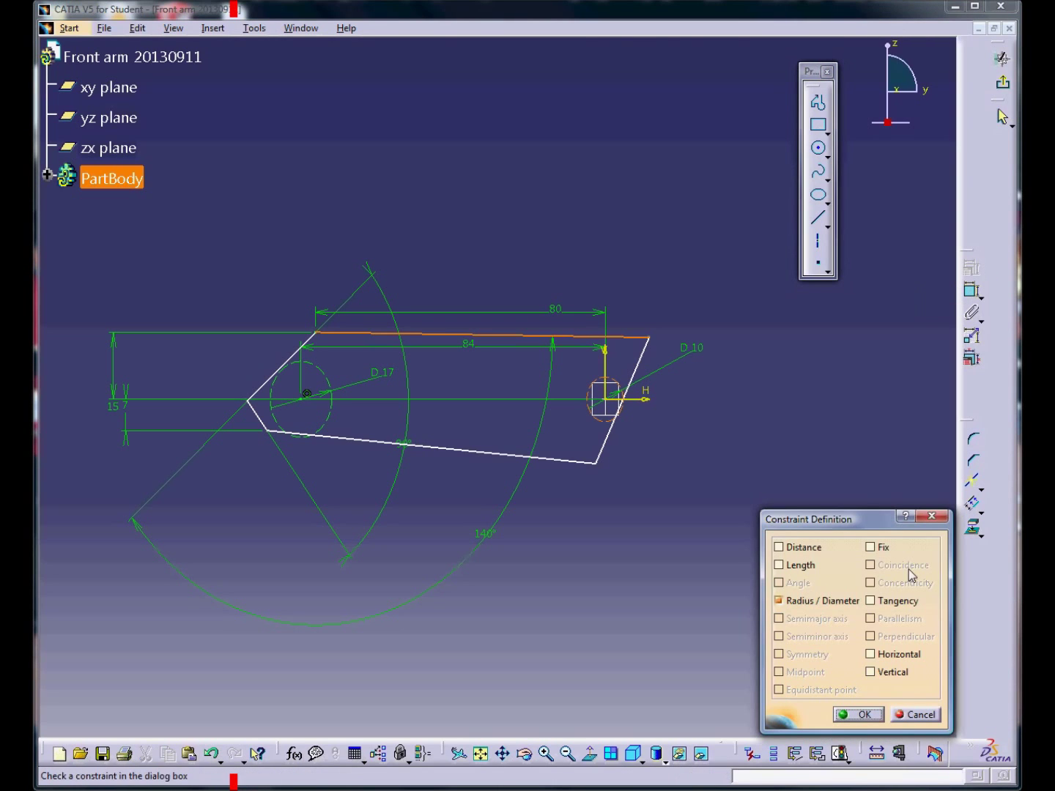
left_click(871, 602)
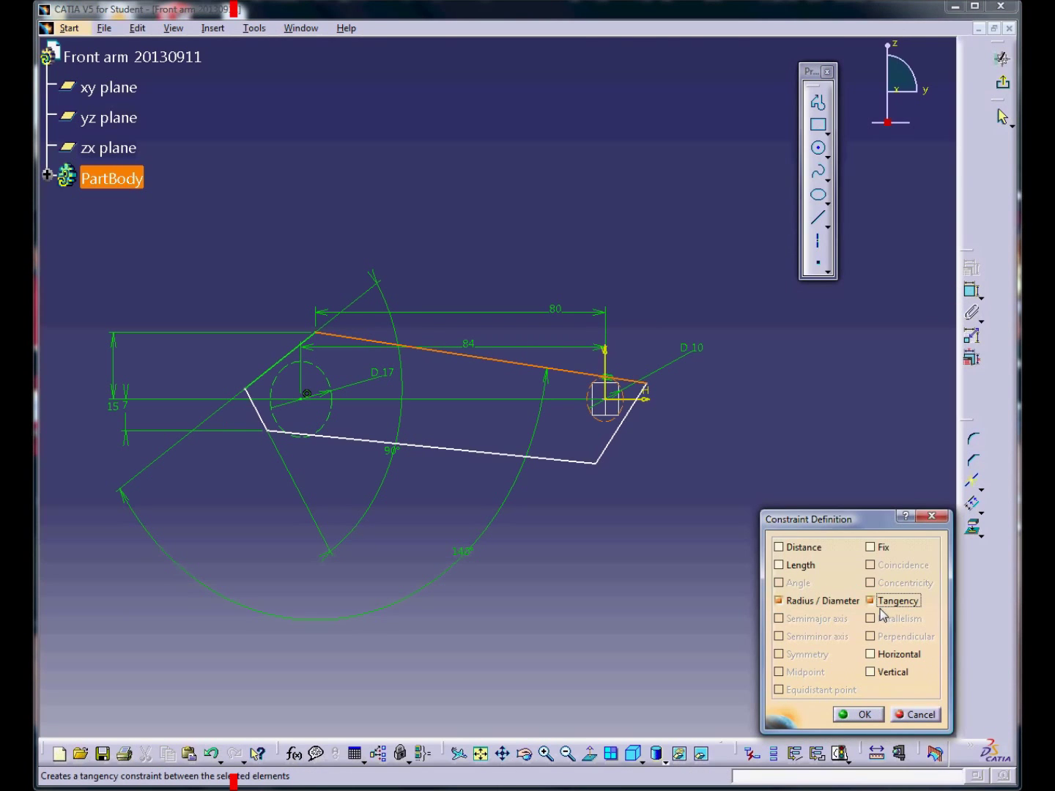
left_click(864, 716)
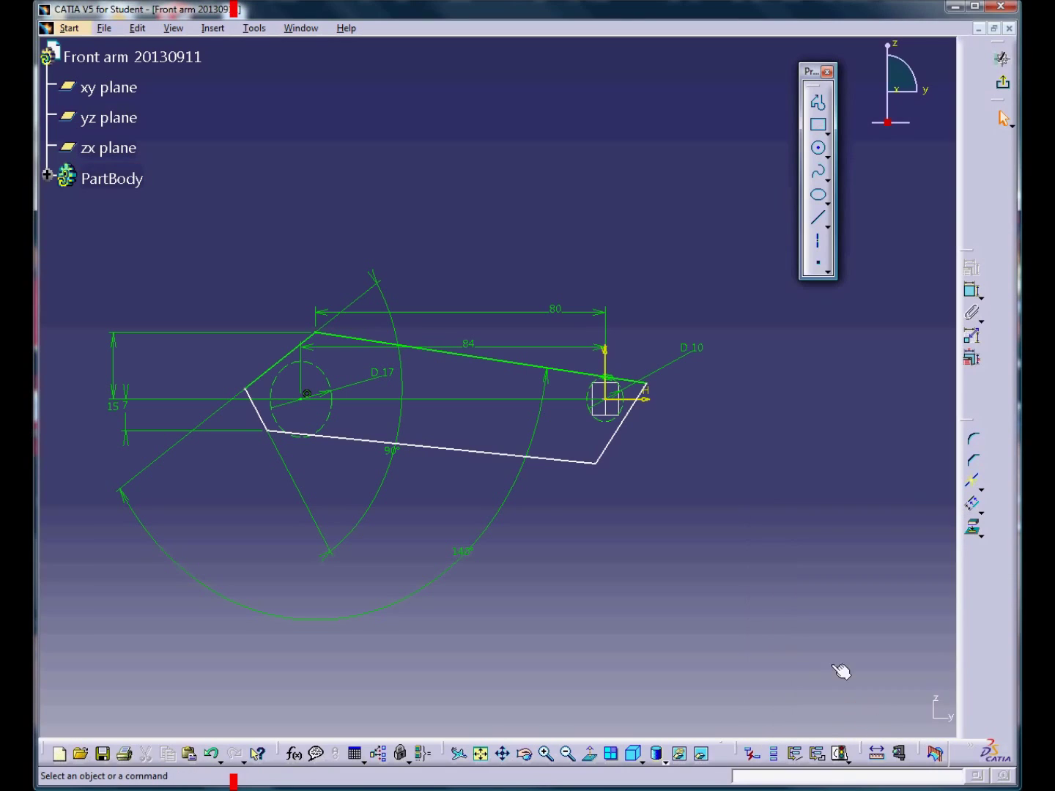
Make the profile's long lower line tangent to the 10 mm construction circle
left_click(559, 459)
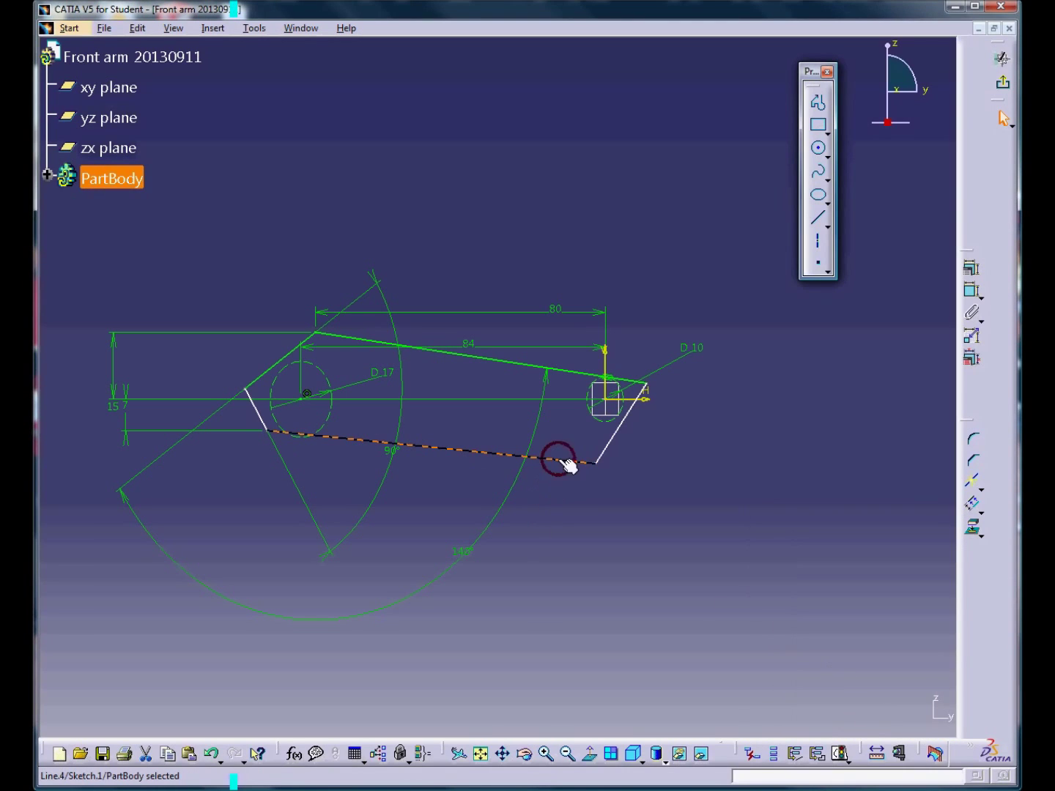
left_click(609, 425, "ctrl")
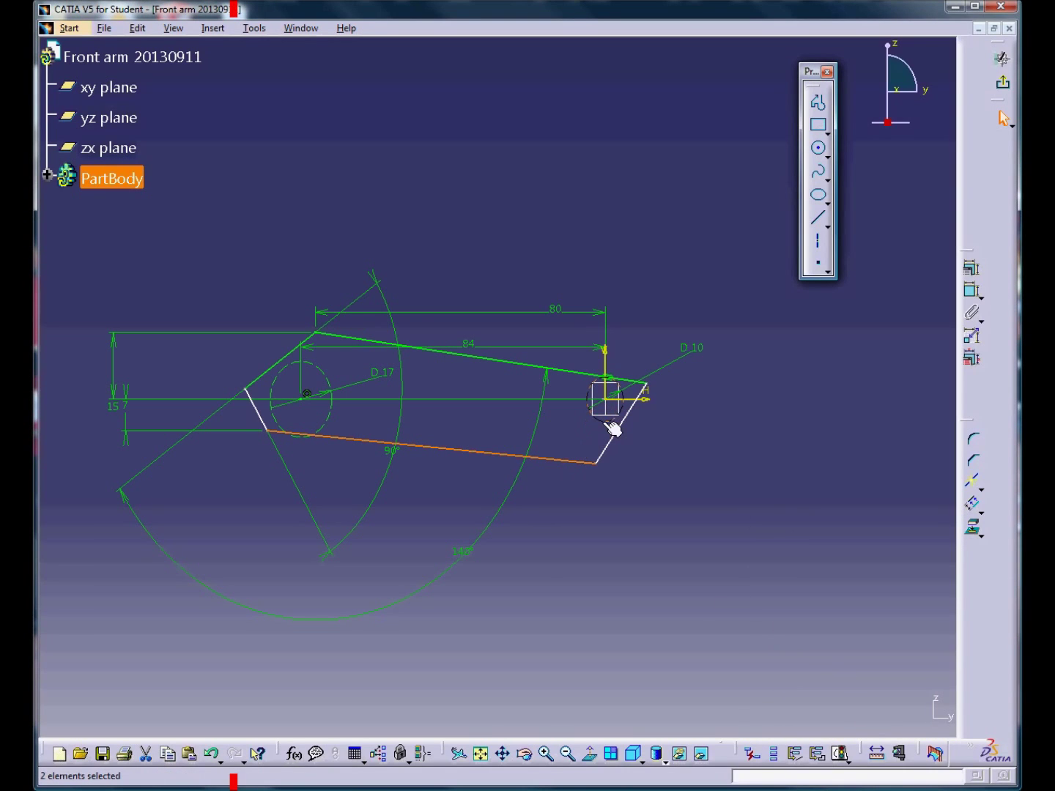
left_click(971, 267)
left_click(872, 600)
left_click(858, 715)
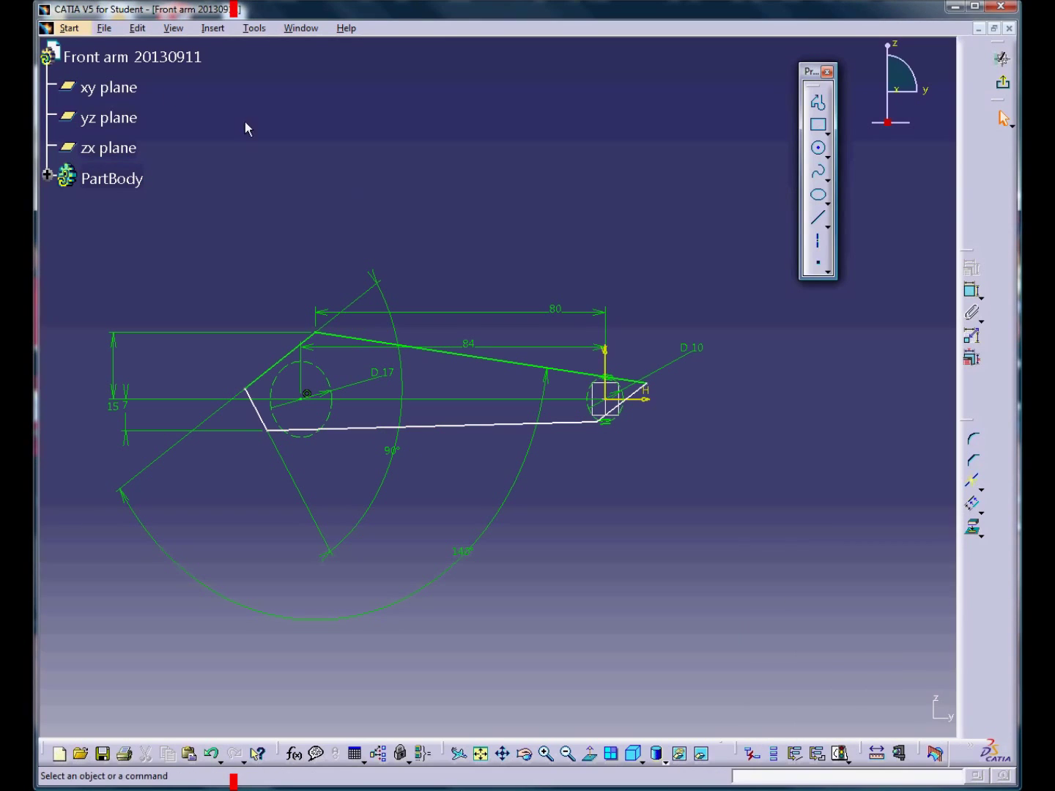
Constrain the profile's upper-right vertex to be coincident with the 10 mm construction circle
left_click(168, 29)
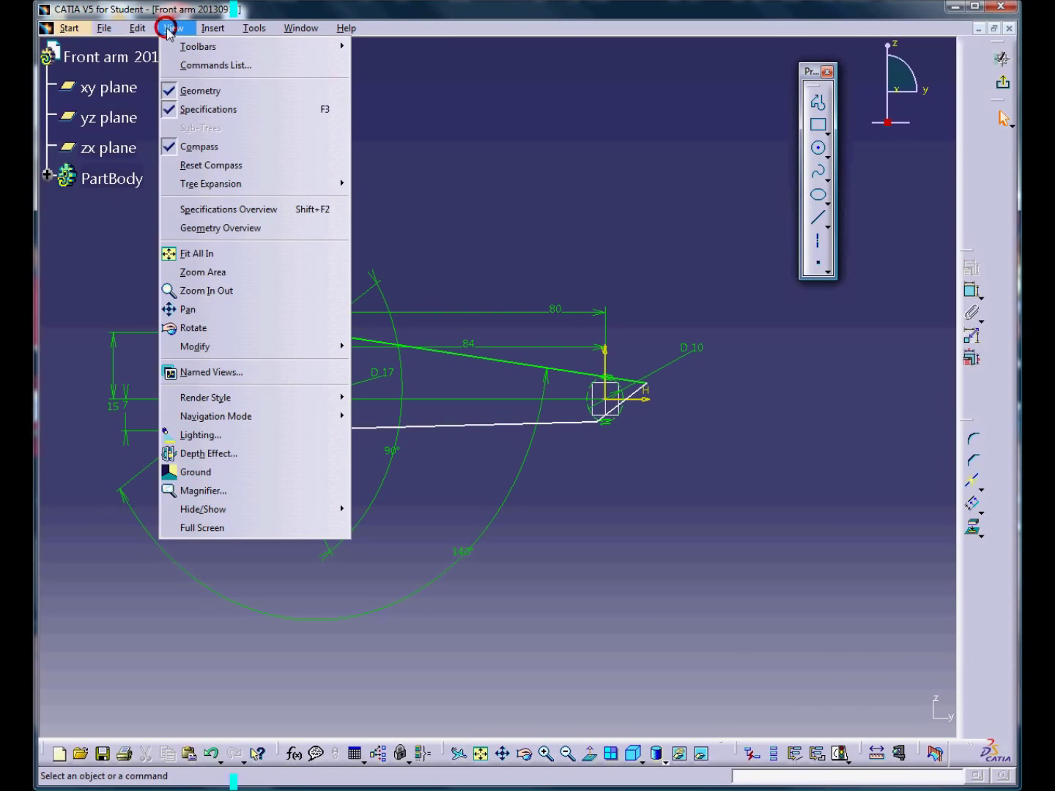
left_click(199, 271)
left_click_drag(540, 312, 663, 485)
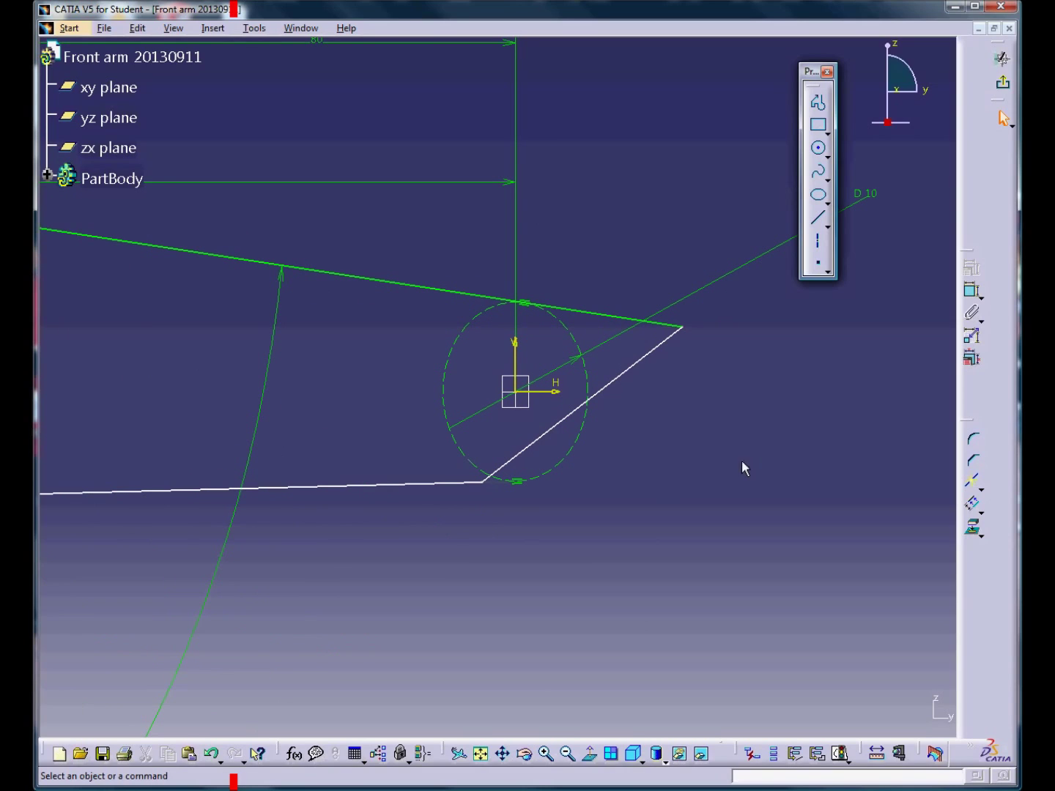
left_click(683, 327)
left_click(587, 362, "ctrl")
left_click(972, 268)
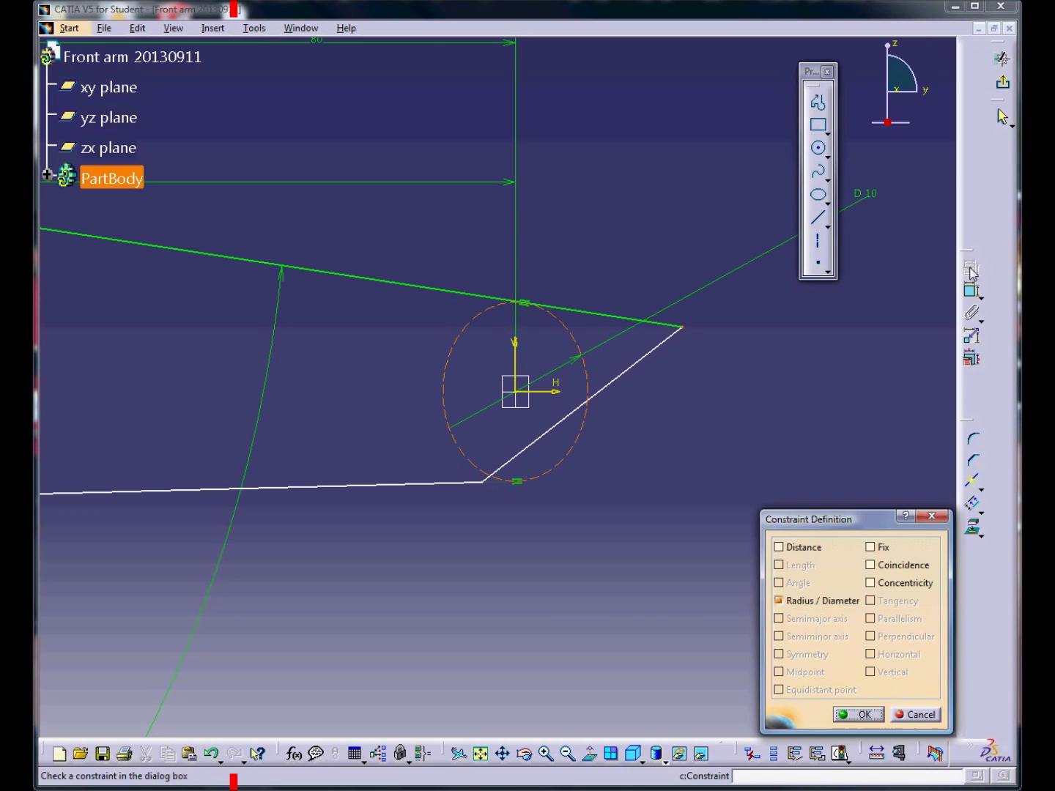
left_click(871, 567)
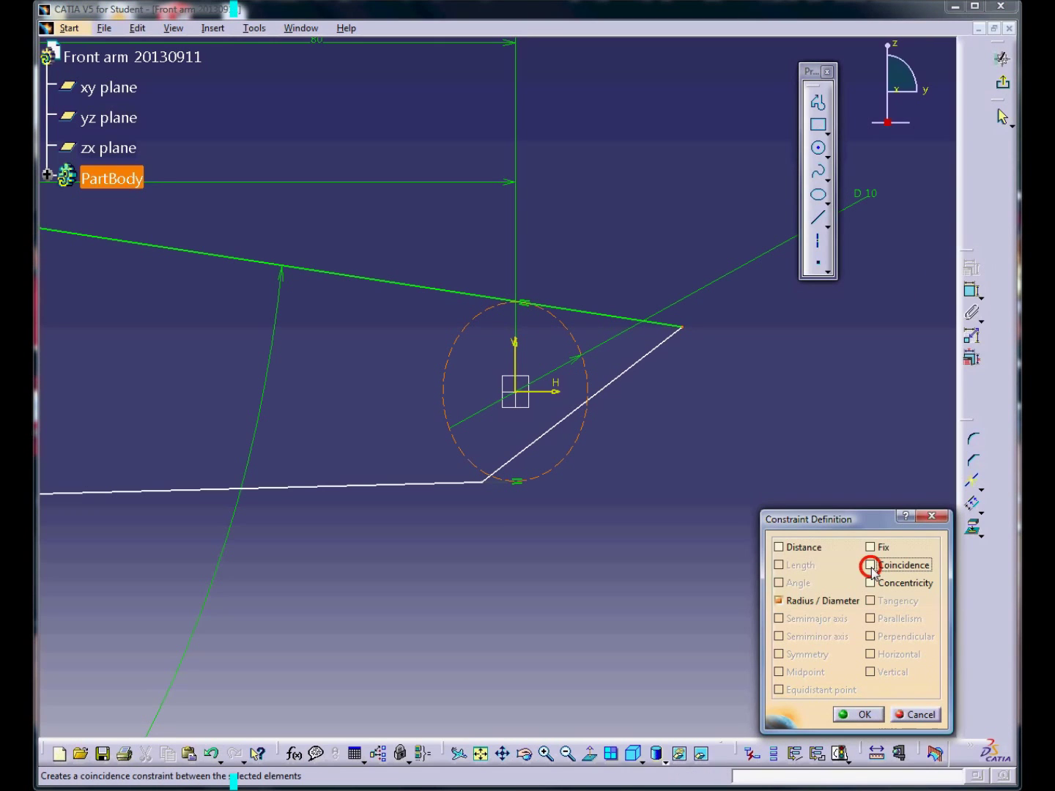
left_click(861, 716)
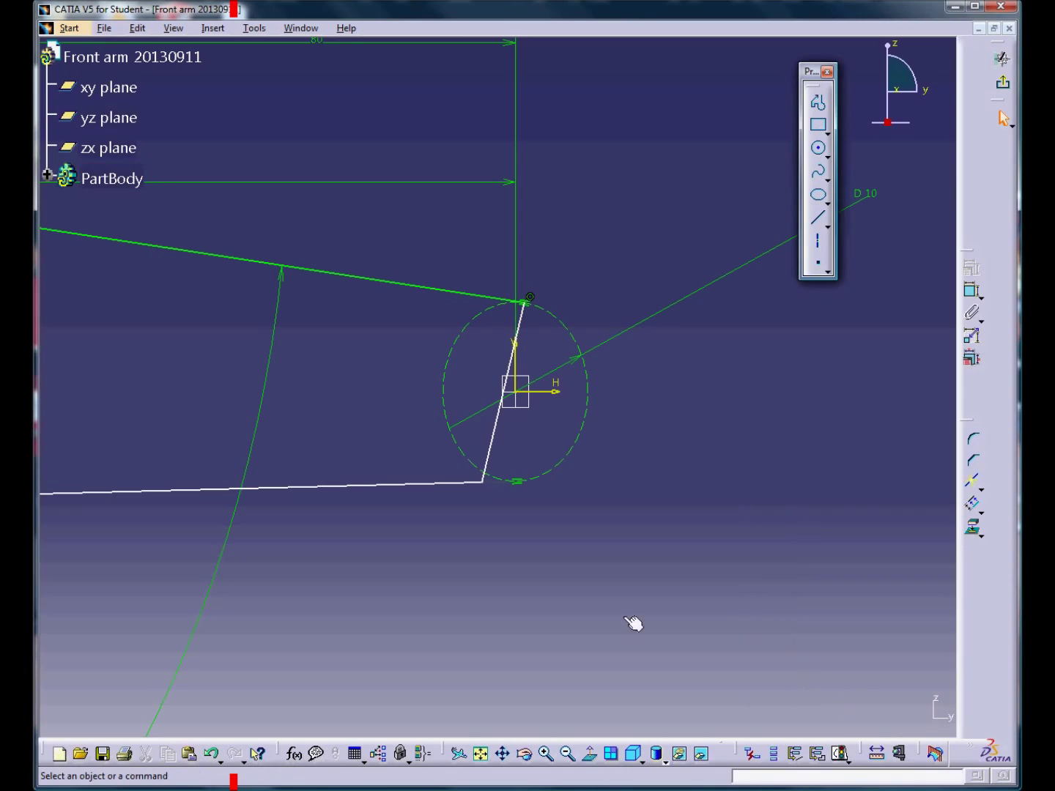
Apply a coincidence constraint between the profile's lower-right vertex and the 10 mm construction circle
left_click(486, 485)
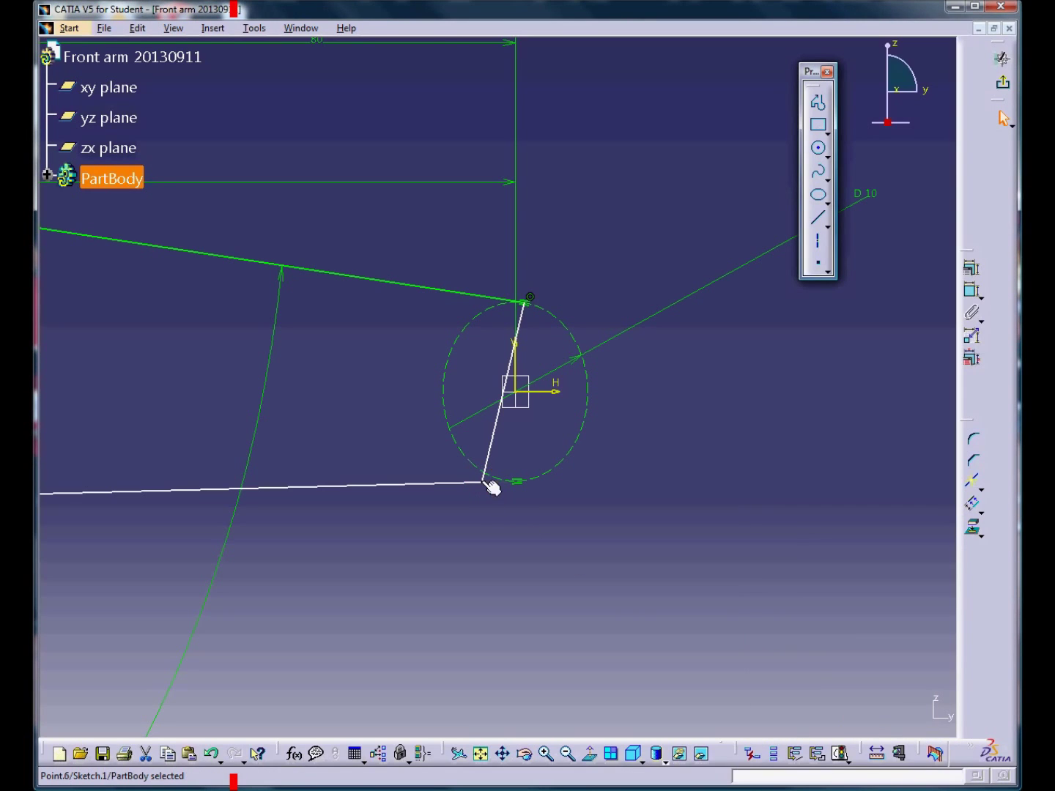
left_click(505, 485, "ctrl")
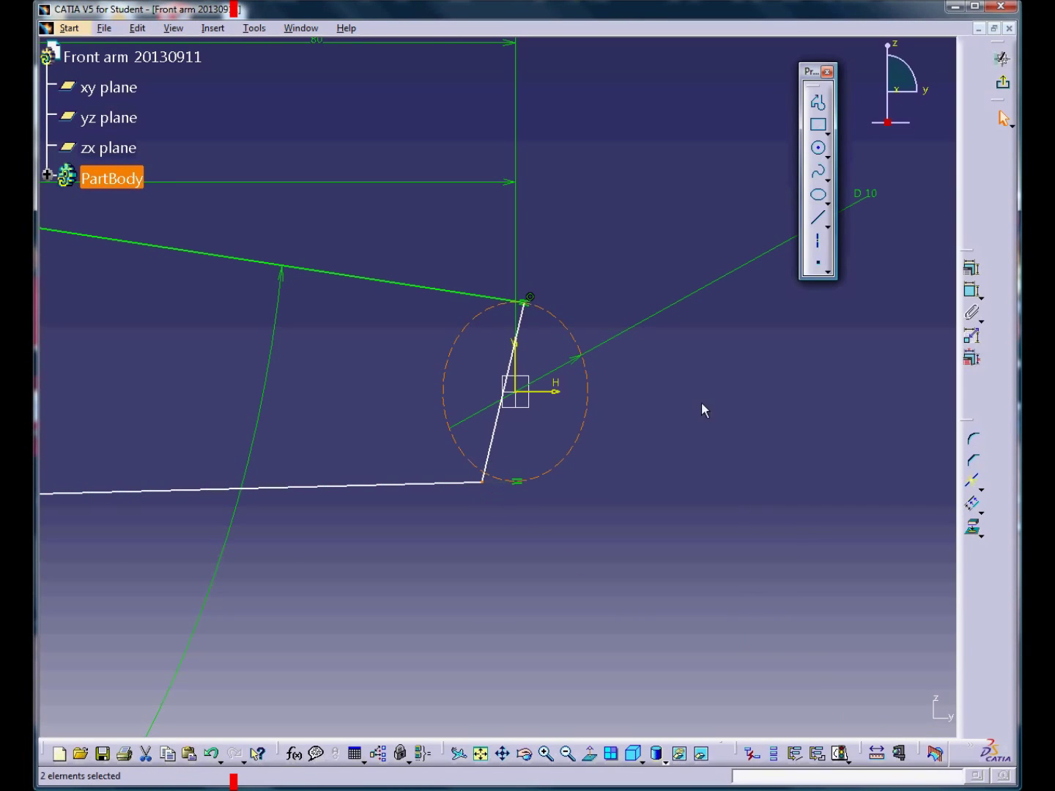
left_click(973, 271)
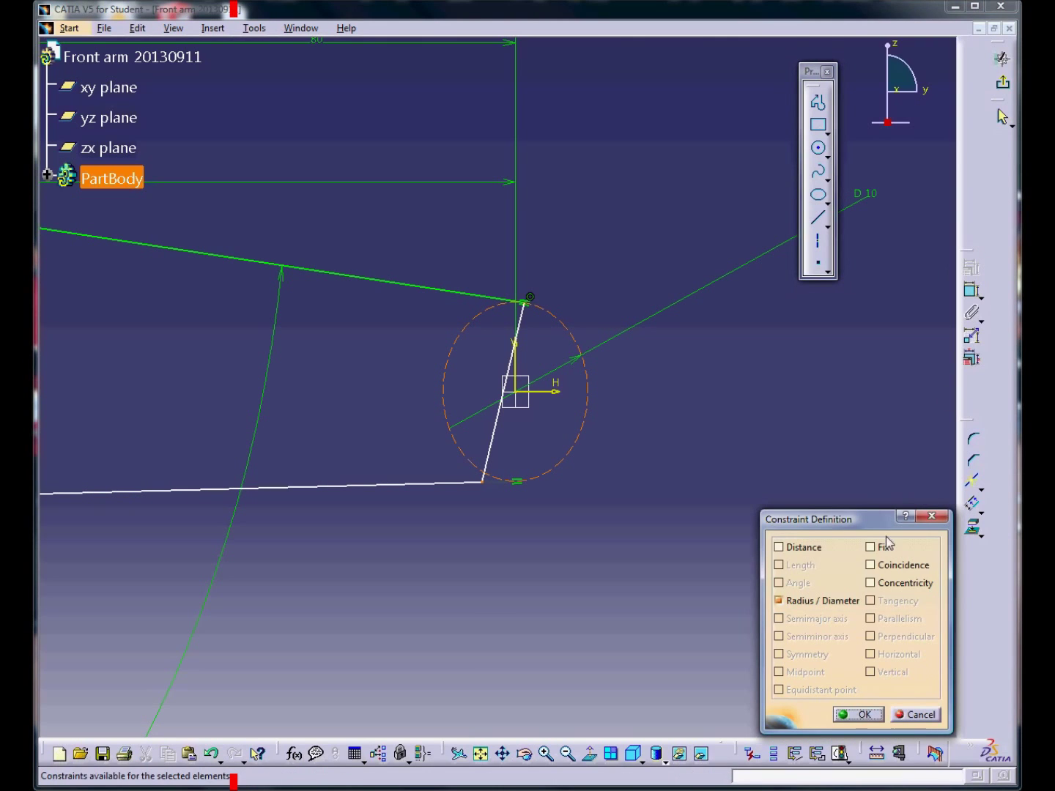